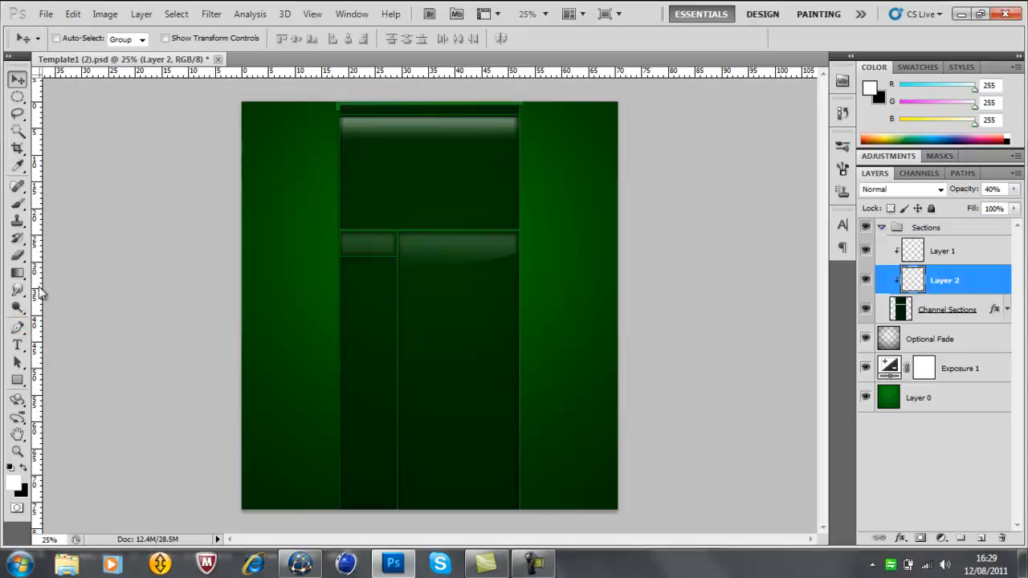
Outline a closed stepped strip along the upper left edge of the channel sections with the Pen tool.
left_click(18, 328)
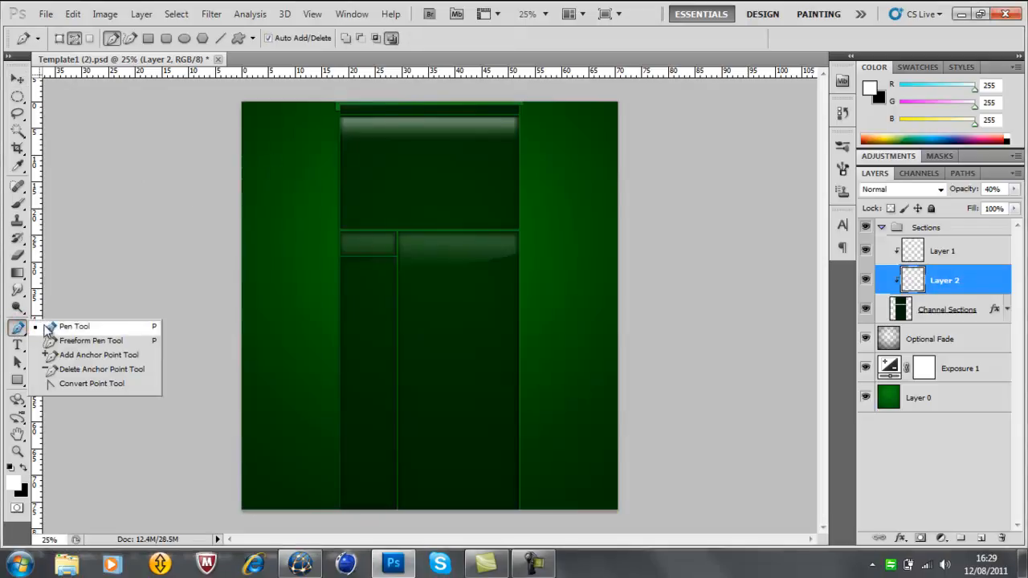
left_click(65, 327)
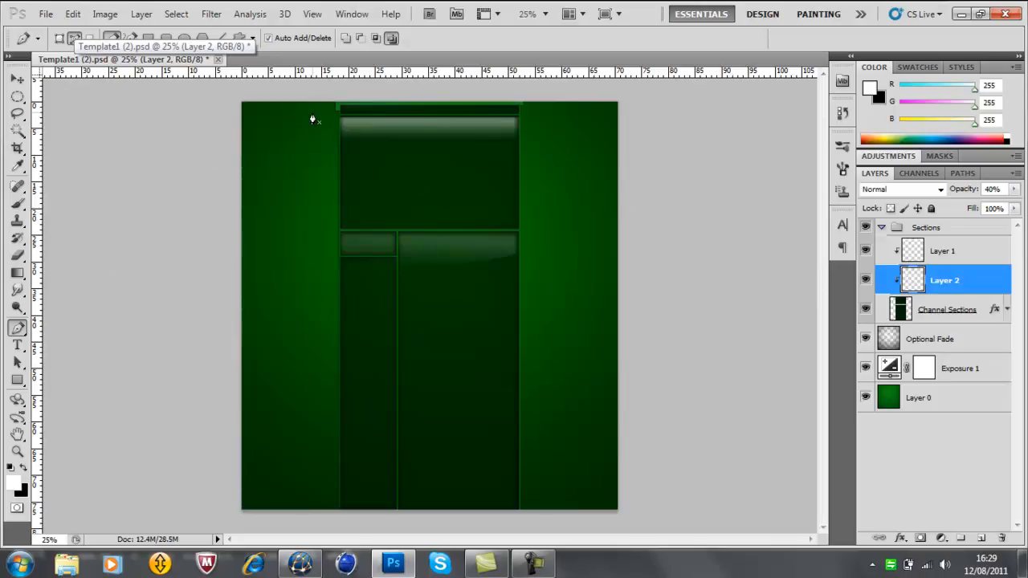
left_click(315, 92)
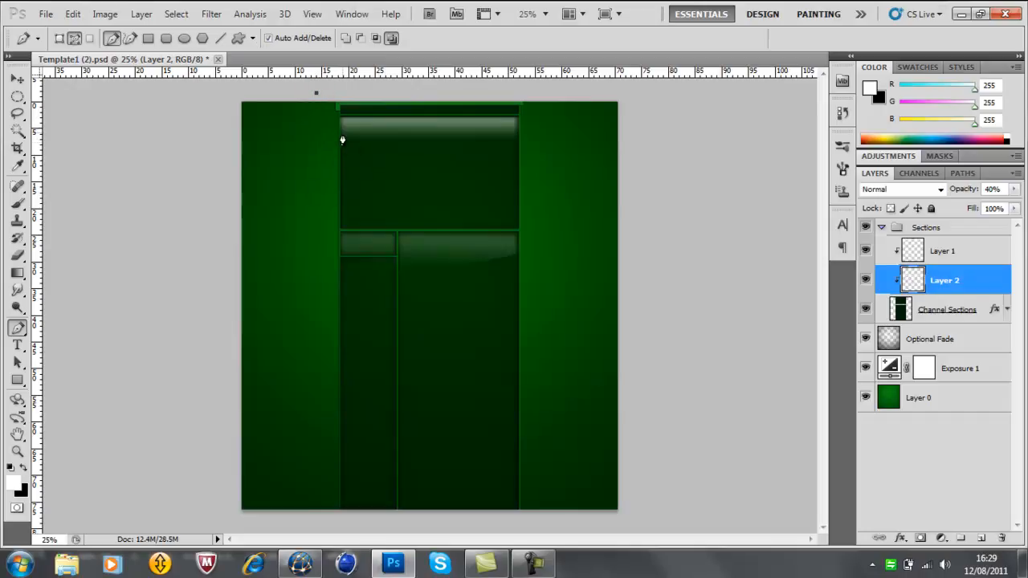
left_click(327, 93)
left_click(327, 155)
left_click(335, 162)
left_click(335, 213)
left_click(340, 217)
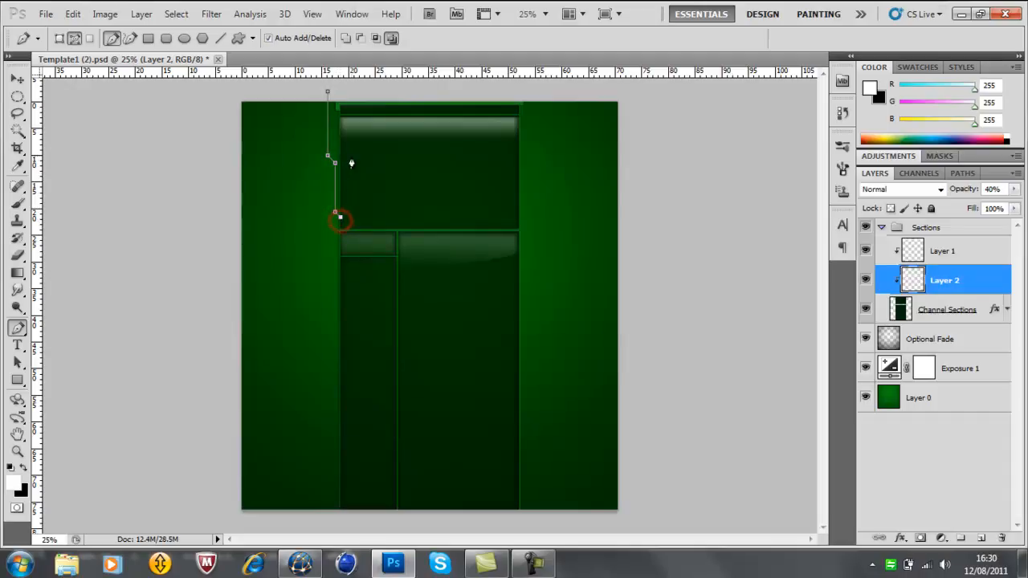
left_click(342, 95)
left_click(327, 91)
Undo the stepped path back to its starting anchor point.
key("ctrl+alt+z")
key("ctrl+alt+z")
key("ctrl+alt+z")
key("ctrl+alt+z")
key("ctrl+alt+z")
key("ctrl+alt+z")
Draw a longer stepped path beside the header's left edge and fill it with the foreground color at 100% opacity on Layer 2.
left_click(328, 182)
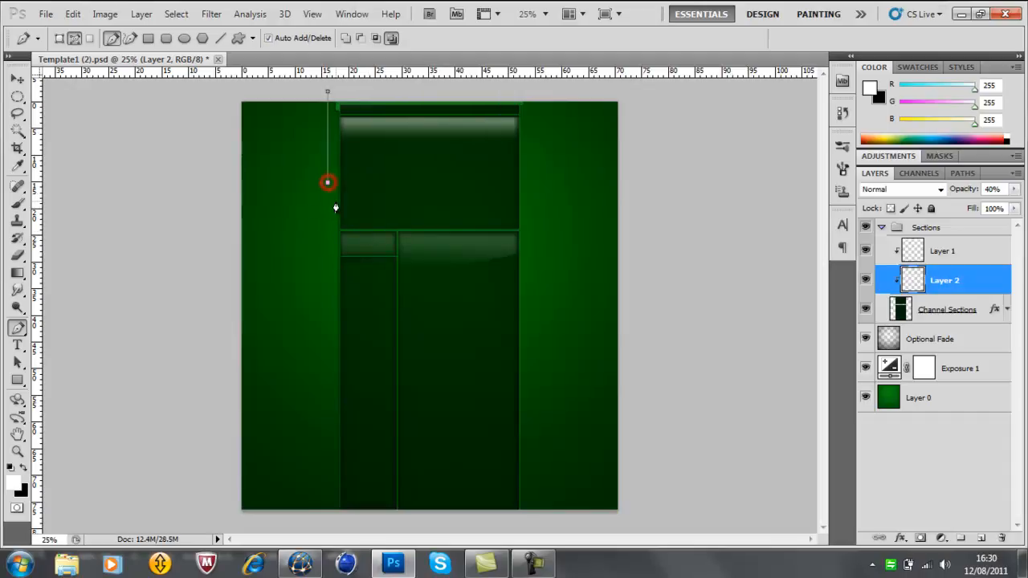
left_click(334, 247)
left_click(335, 246)
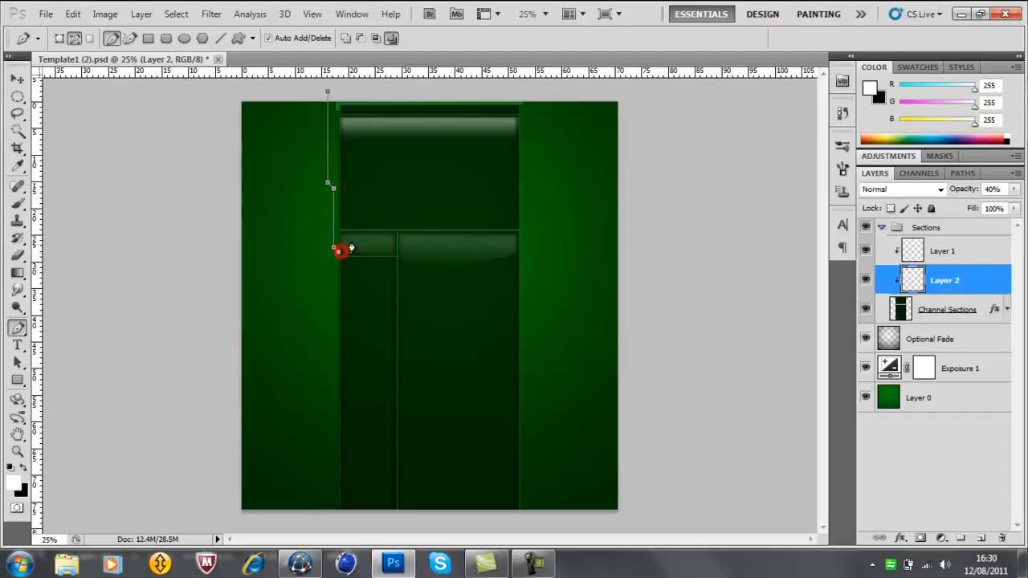
left_click(325, 91)
right_click(329, 129)
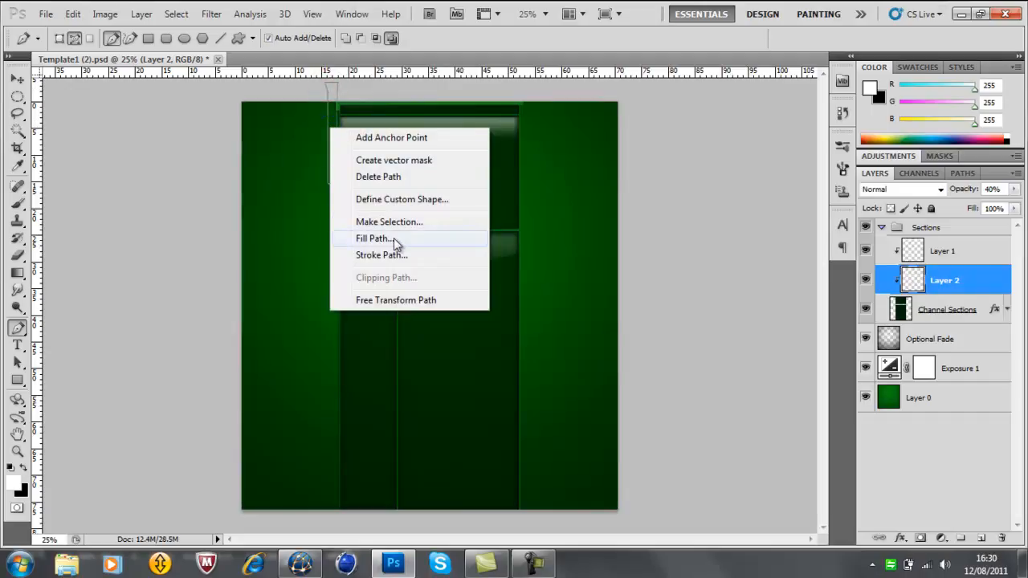
left_click(393, 238)
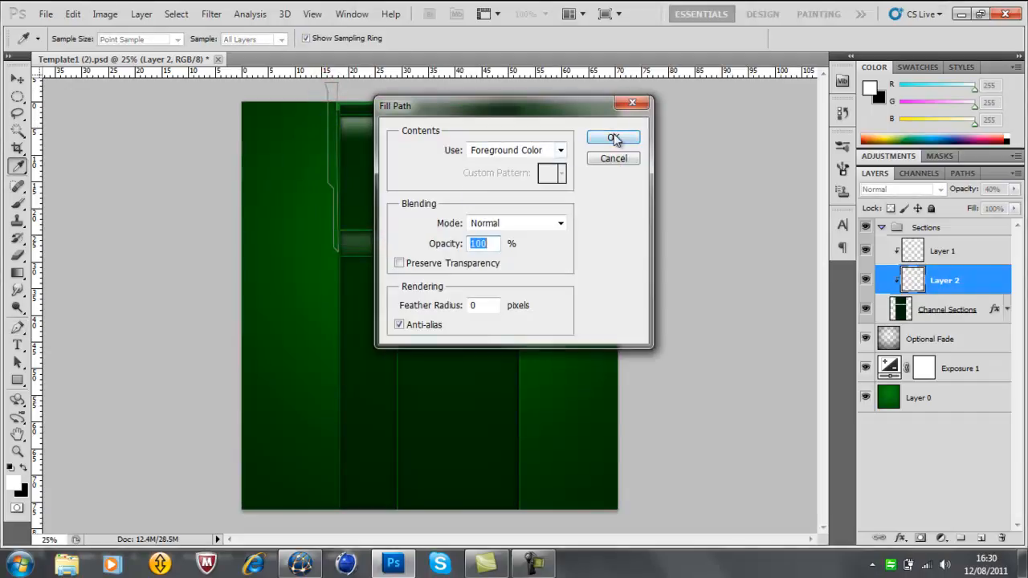
left_click(613, 138)
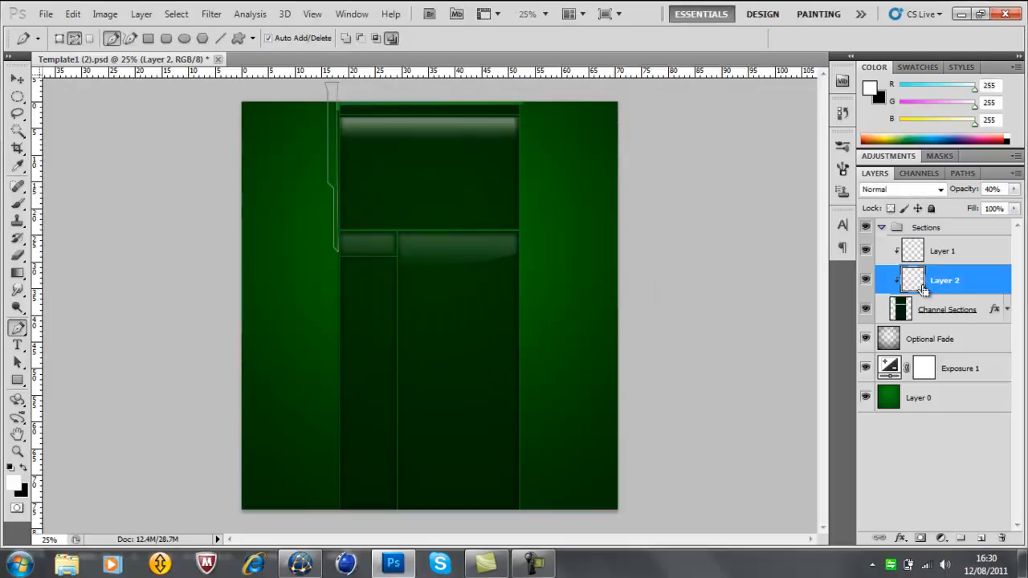
Undo the path fill and the longer stepped path on Layer 2.
key("ctrl+alt+z")
key("ctrl+alt+z")
key("ctrl+alt+z")
key("ctrl+alt+z")
Add a new layer directly above Layer 0 and draw a closed stepped Pen path along the header section's left edge.
left_click(892, 400)
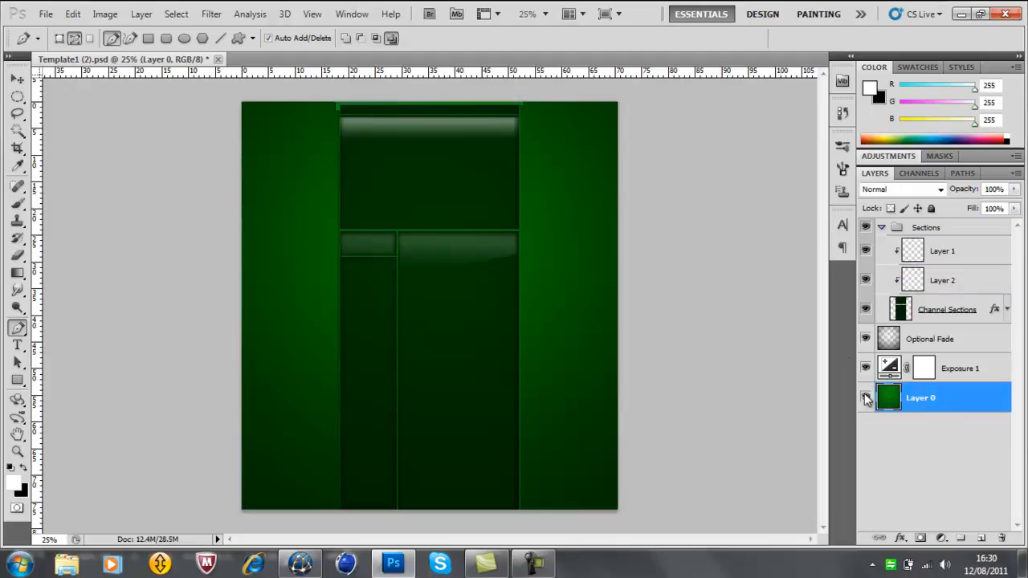
left_click(982, 538)
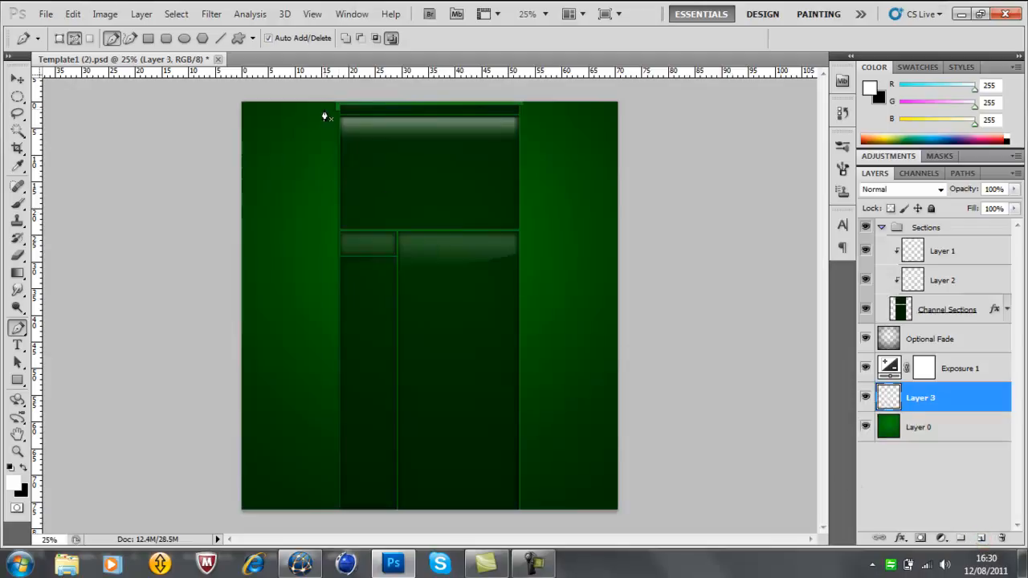
left_click(328, 90)
left_click(328, 160)
left_click(331, 172)
key("ctrl+z")
left_click(336, 168)
left_click(336, 206)
left_click(341, 92)
left_click(327, 90)
Fill the stepped path with the white foreground color at 100% opacity and dismiss the path outline.
right_click(335, 126)
left_click(379, 213)
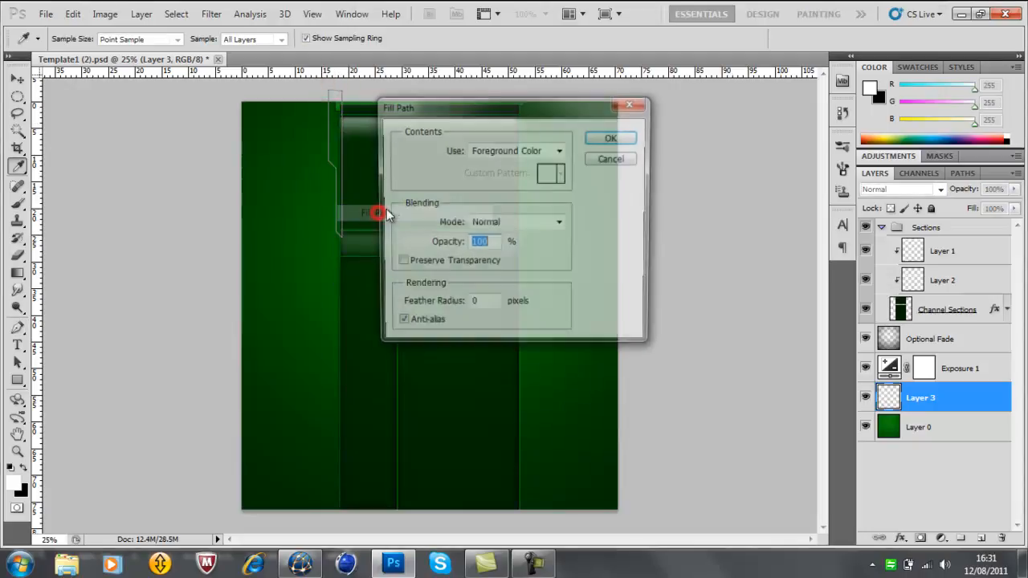
left_click(611, 138)
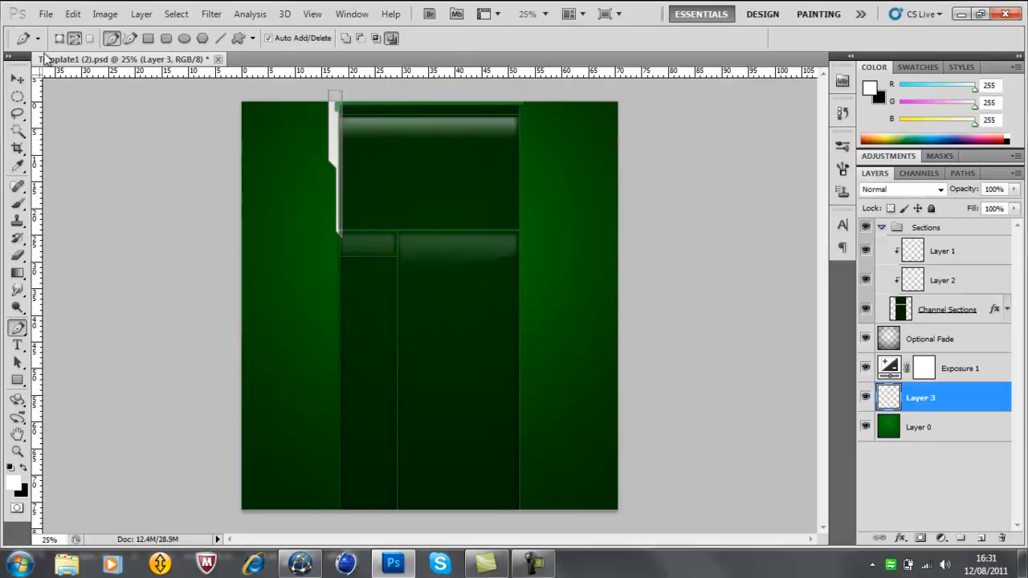
left_click(17, 79)
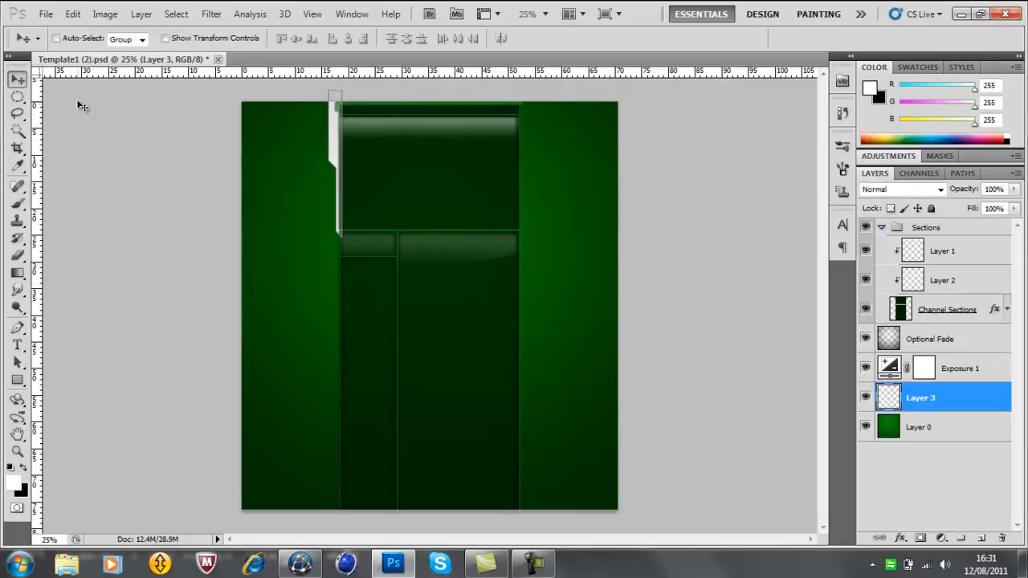
key("Return")
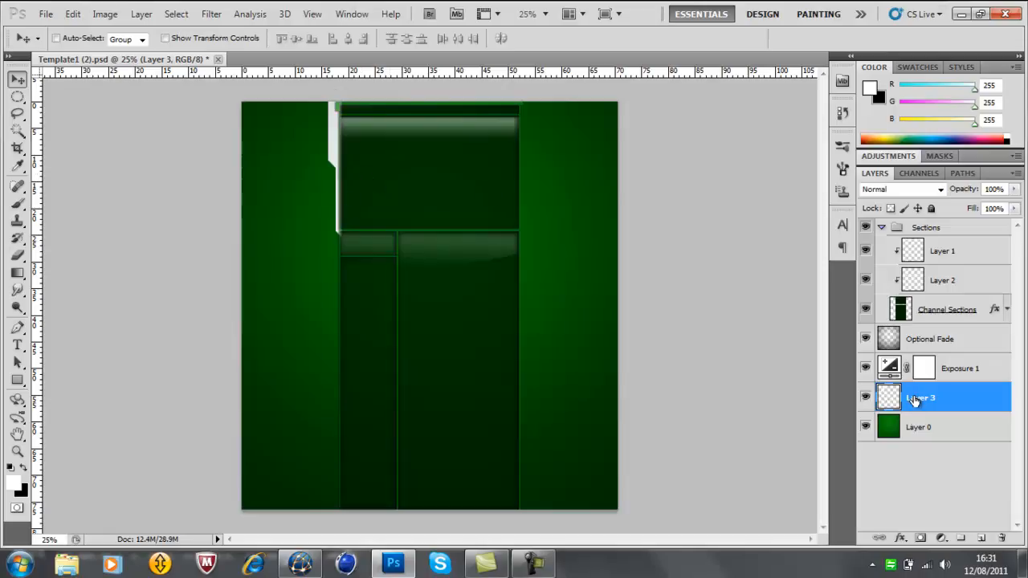
Try Layer 3 inside the Sections group beneath Channel Sections, and return it to directly above Layer 0.
left_click_drag(918, 392, 948, 351)
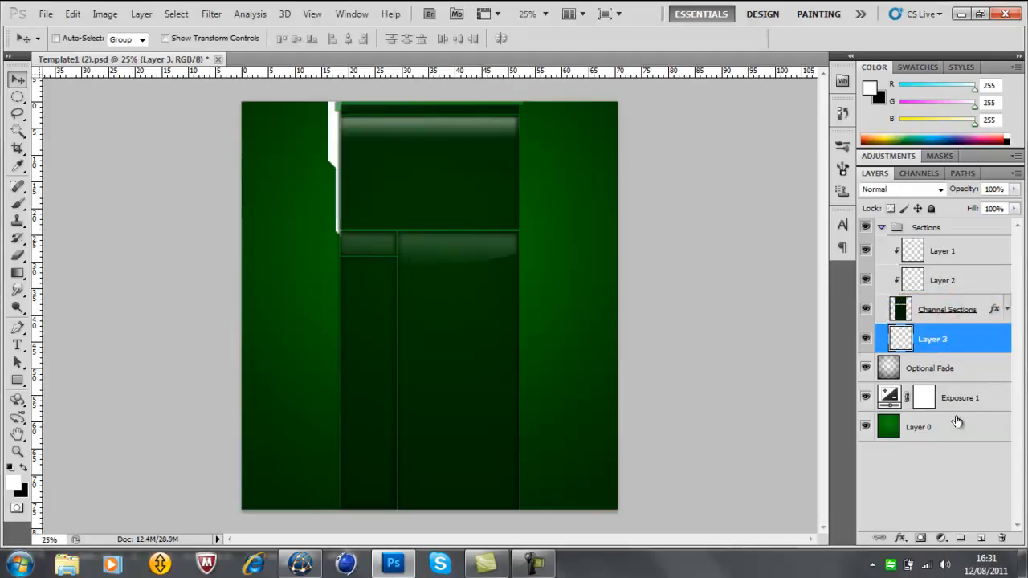
left_click_drag(924, 339, 929, 412)
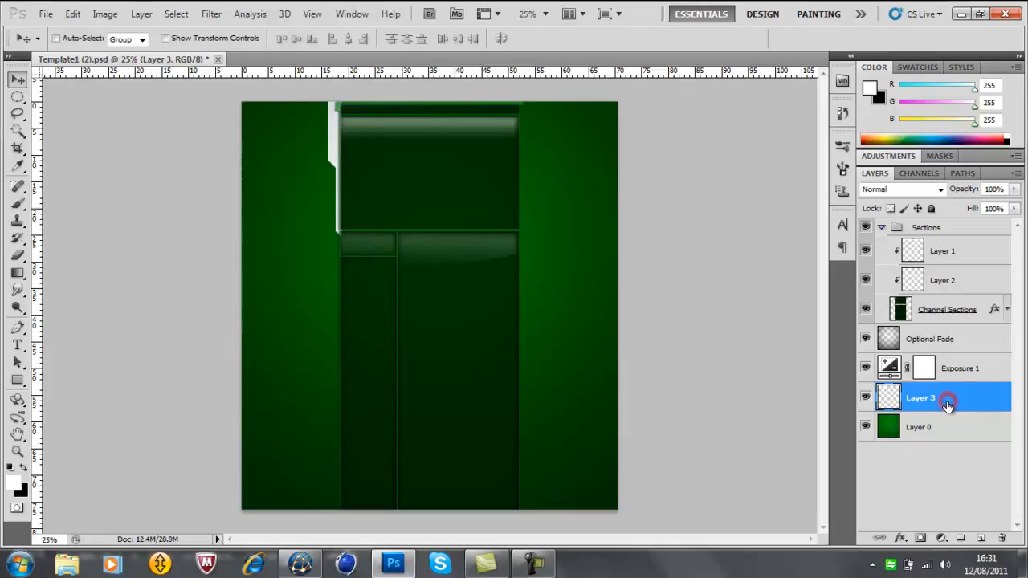
Delete the white strip's layer and add a new clipped layer directly above Channel Sections.
key("Delete")
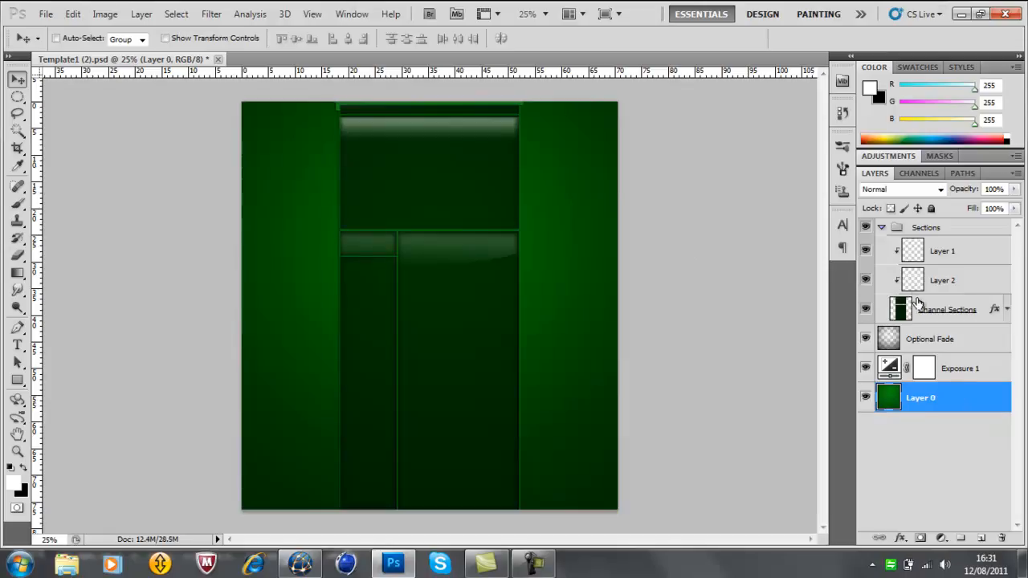
left_click(912, 298)
left_click(986, 537)
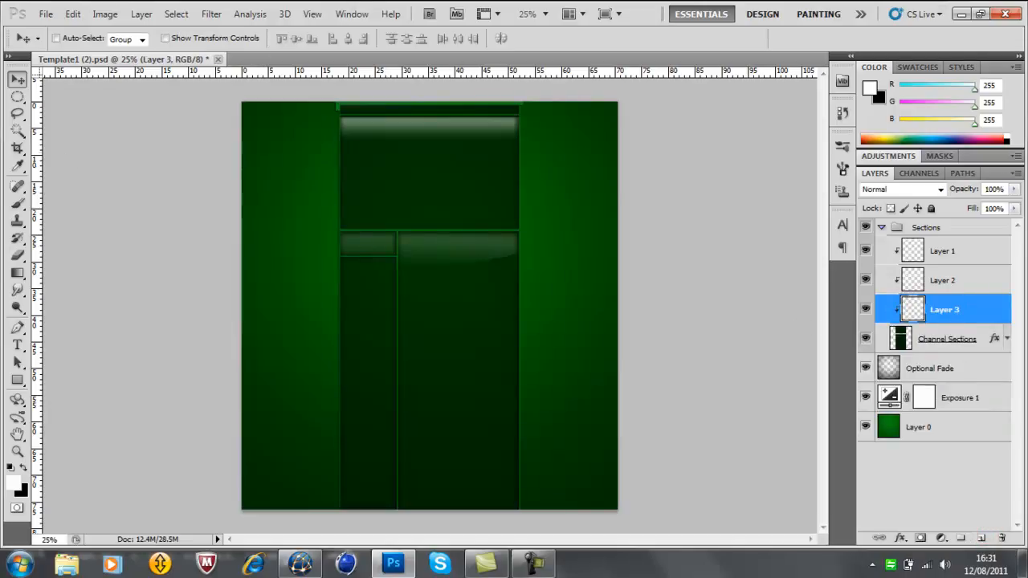
Draw a closed stepped Pen path along the header's left edge on the new clipped layer.
left_click(17, 327)
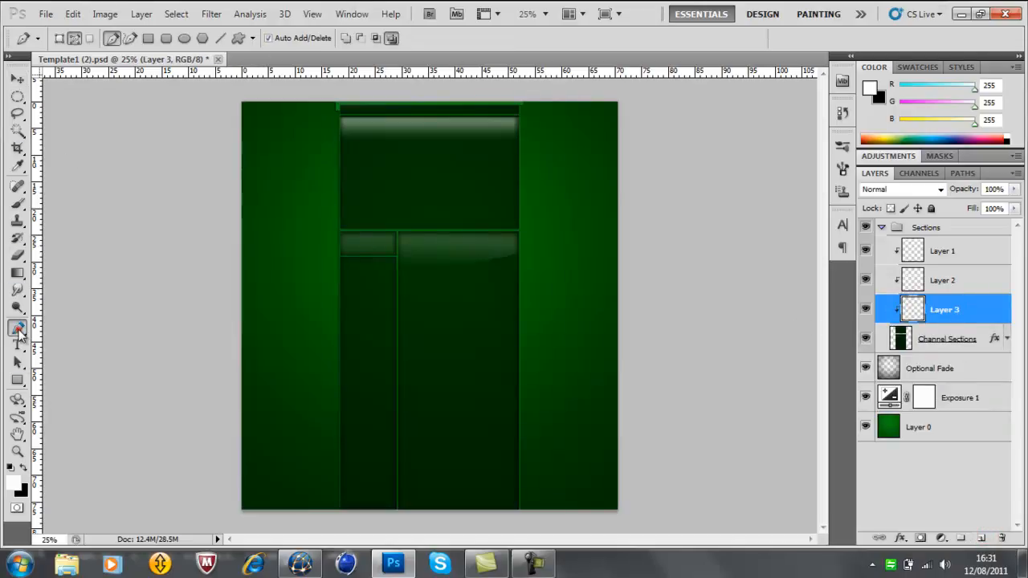
left_click(328, 88)
left_click(328, 150)
left_click(335, 159)
left_click(336, 193)
left_click(336, 218)
left_click(342, 224)
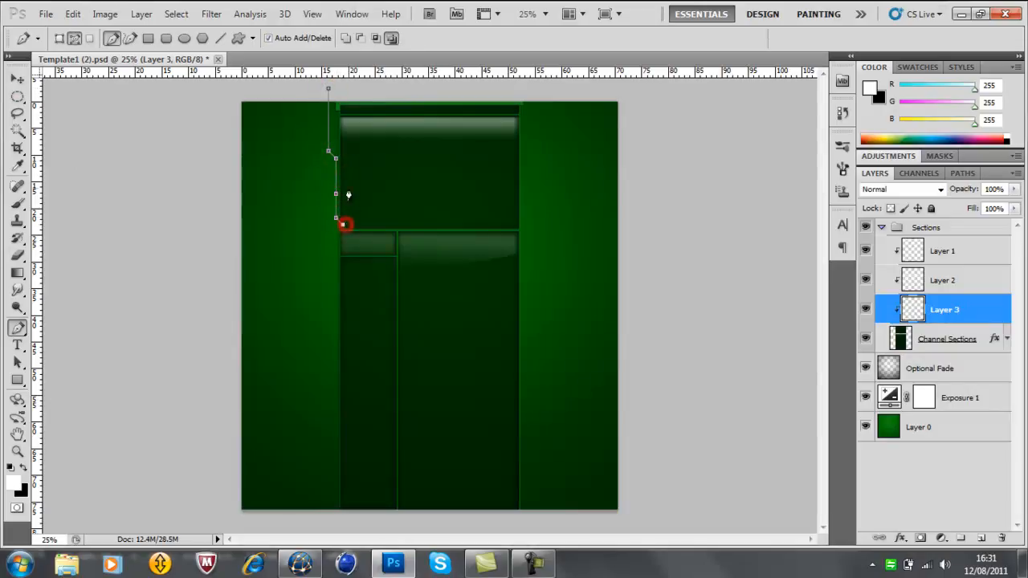
left_click(343, 87)
left_click(329, 90)
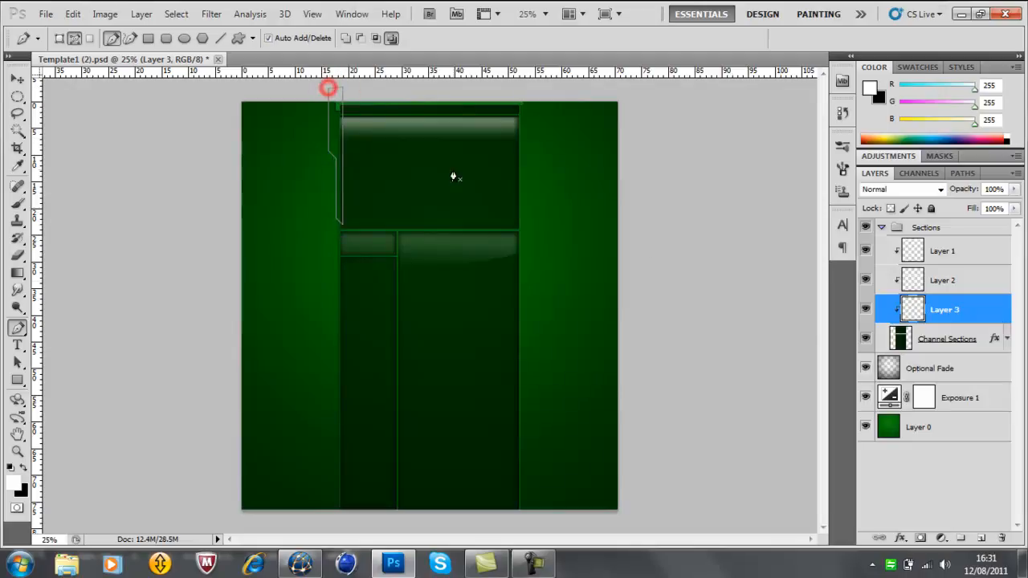
Fill the path on the clipped layer with the foreground color at 100% opacity.
right_click(272, 164)
left_click(316, 253)
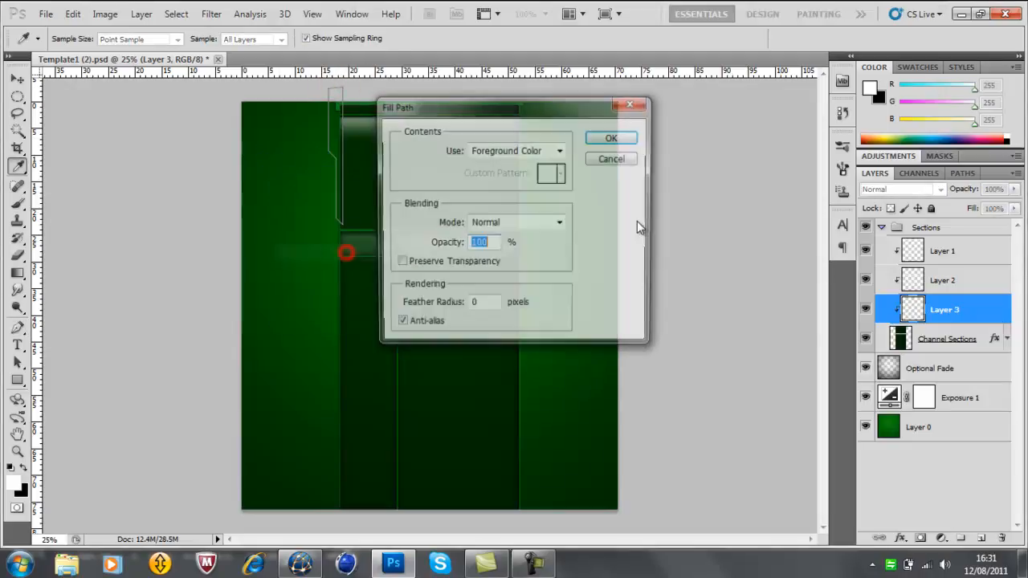
left_click(629, 141)
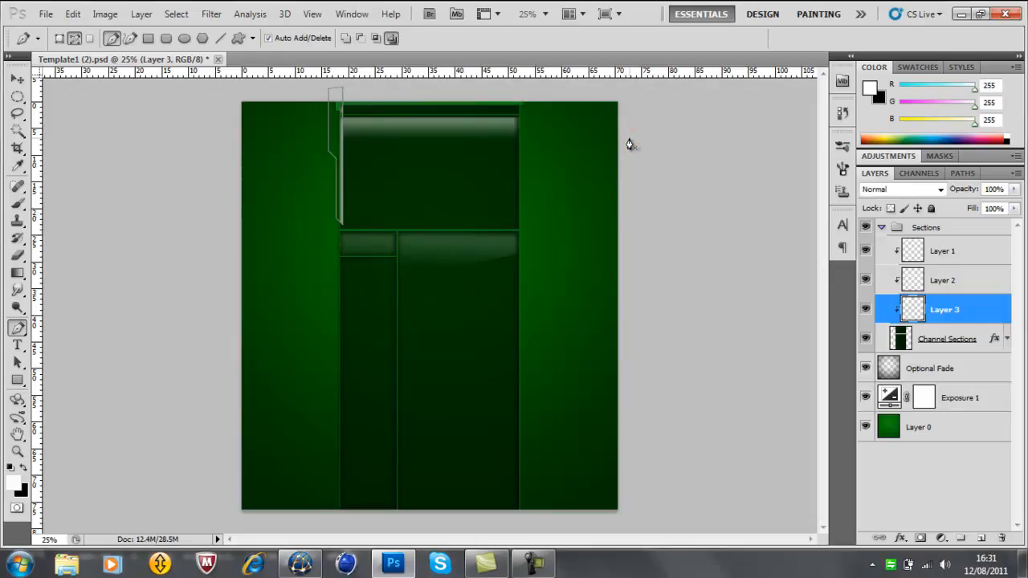
Delete the filled path and the clipped layer above Channel Sections.
key("Delete")
key("Delete")
key("Delete")
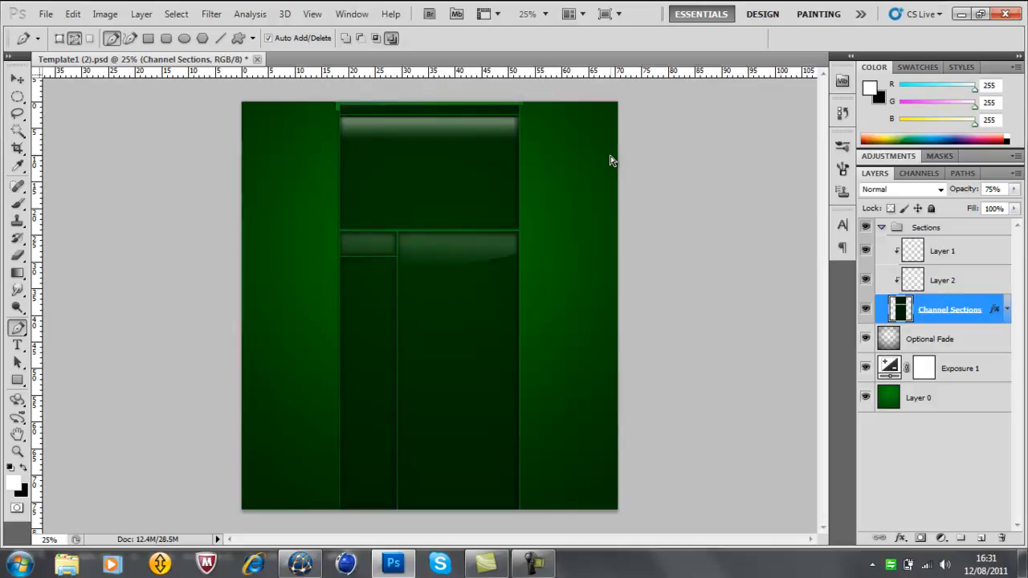
Step back through the history to restore the white strip's layer directly above Layer 0.
key("ctrl+alt+z")
key("ctrl+alt+z")
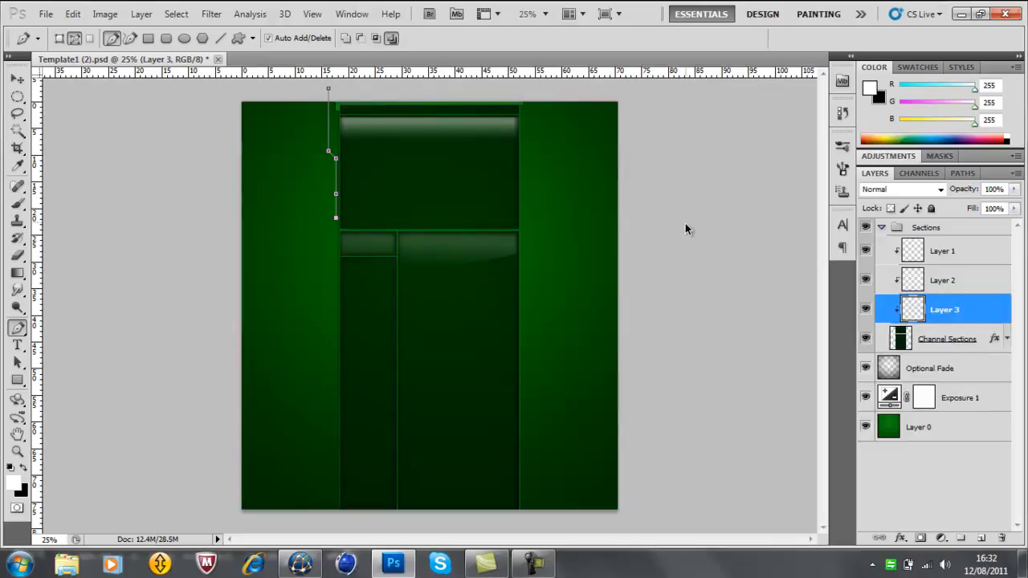
key("ctrl+alt+z")
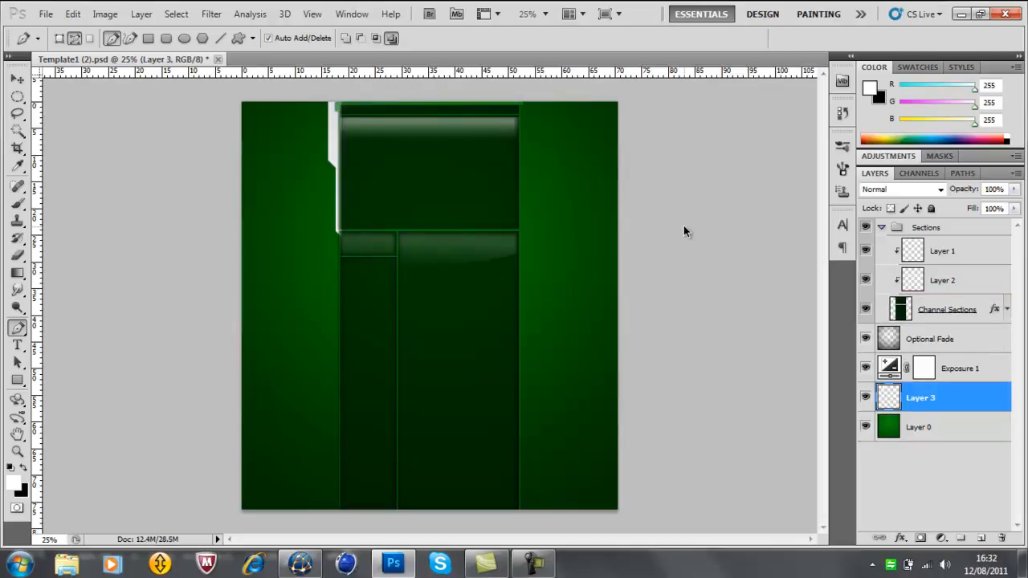
Move the white strip slightly left, clear of the channel sections, and scale it proportionally to 113.75%.
left_click(17, 78)
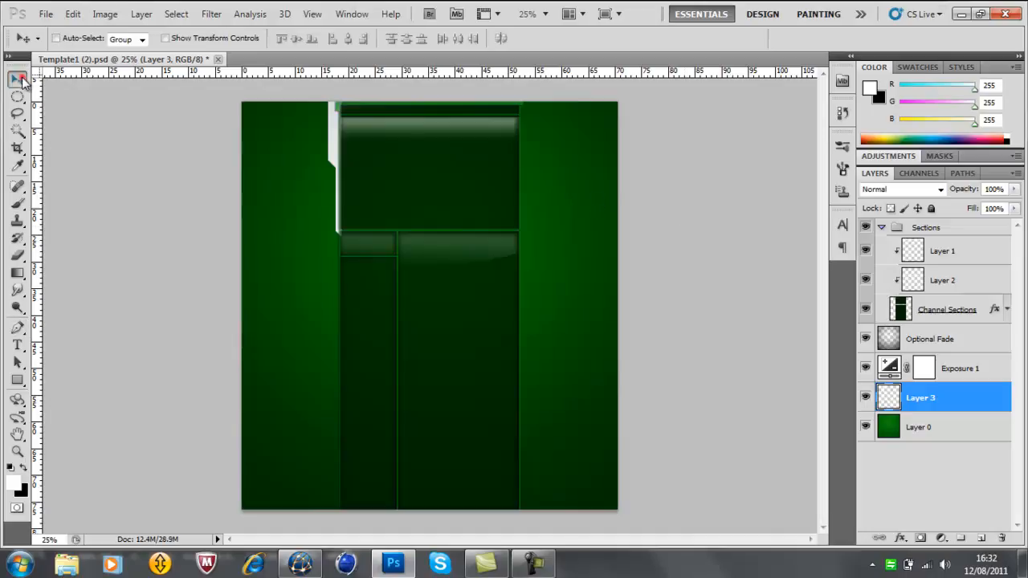
left_click(533, 564)
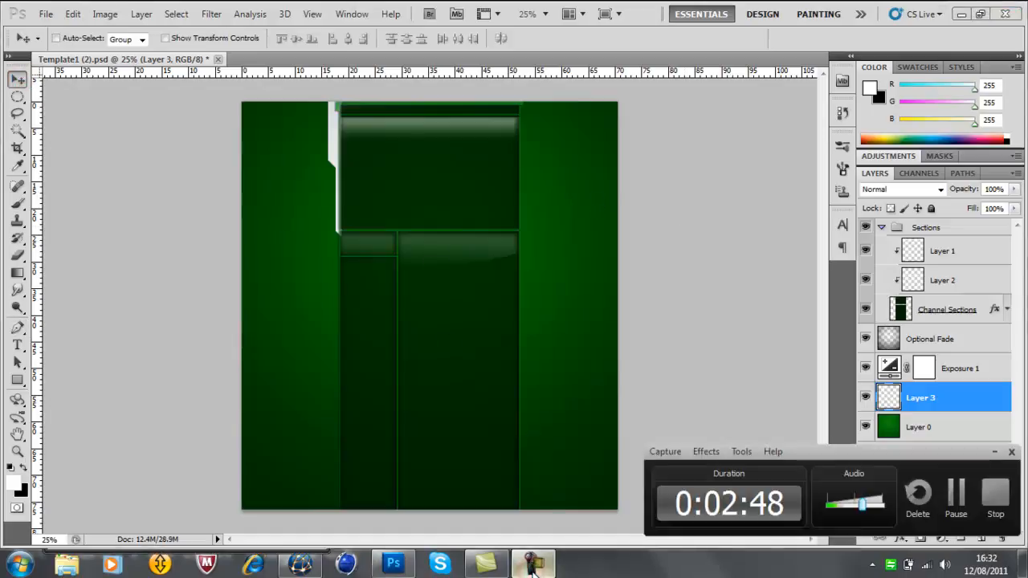
left_click(532, 565)
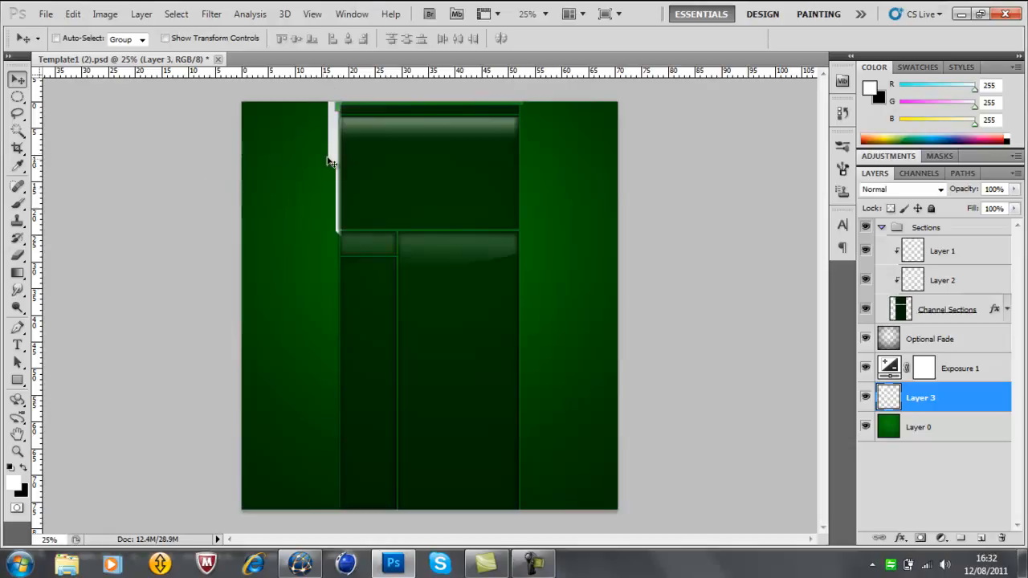
left_click_drag(336, 151, 327, 146)
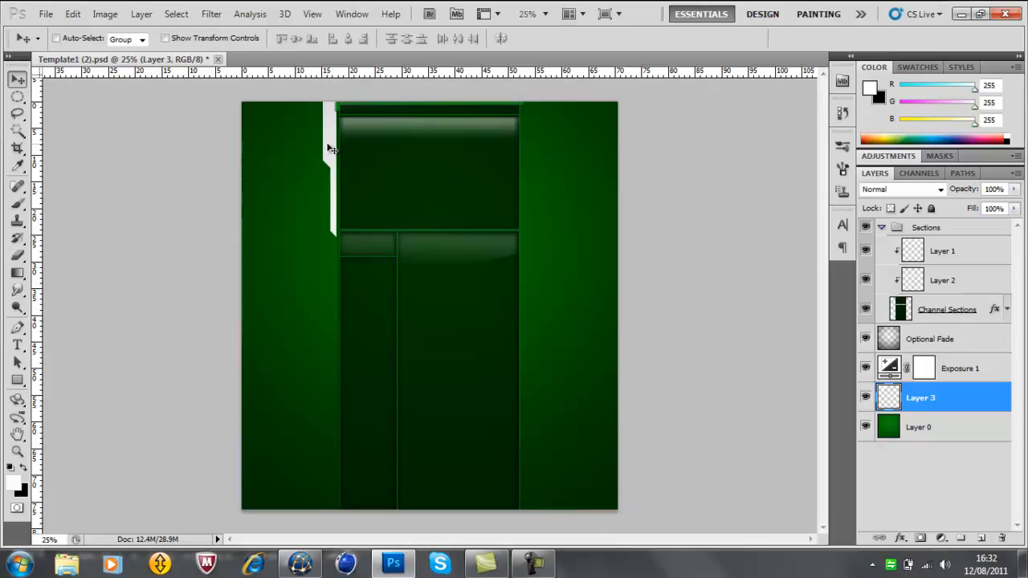
key("ctrl+t")
left_click_drag(325, 243, 305, 254)
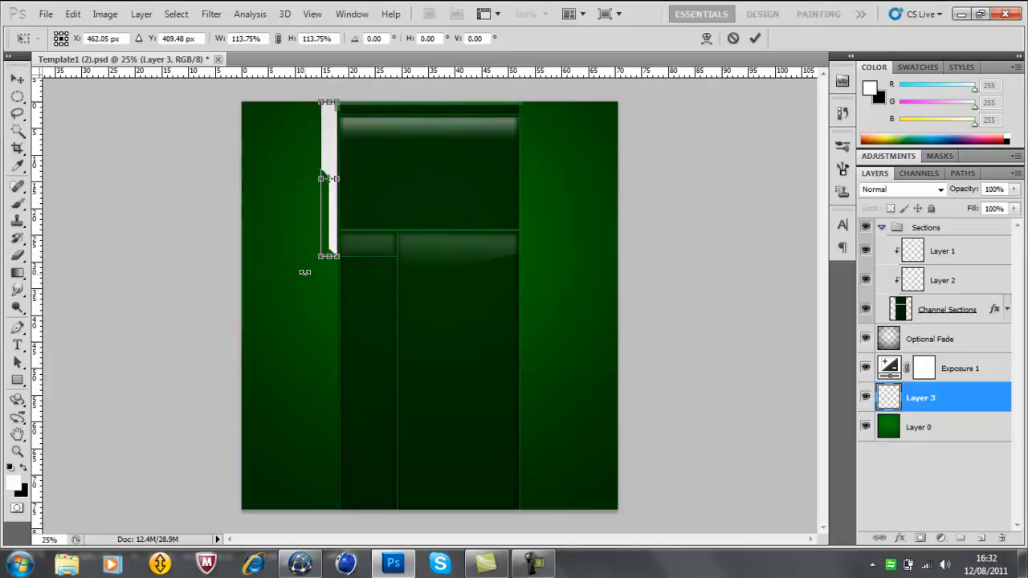
key("Return")
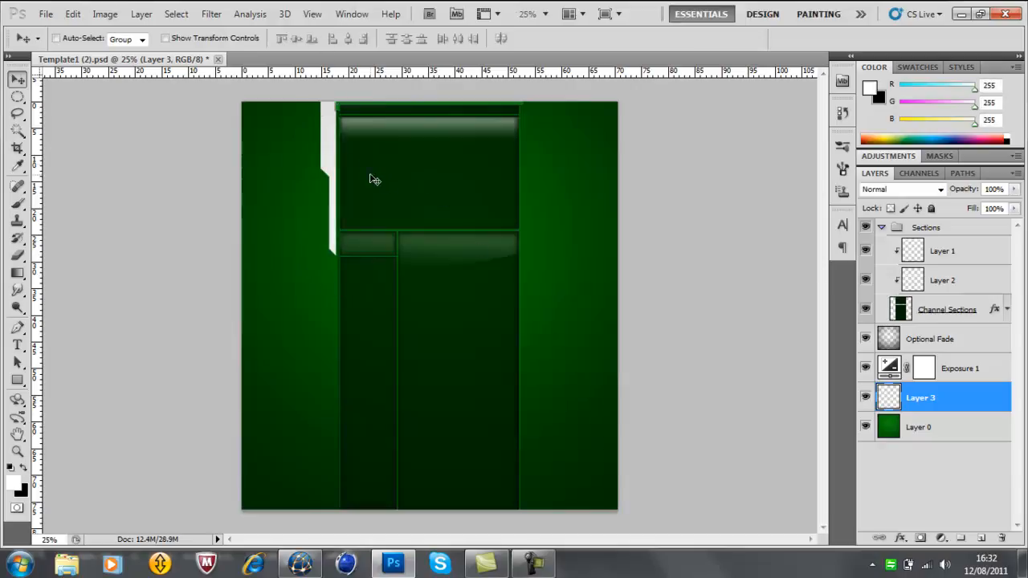
left_click_drag(332, 145, 337, 147)
mouse_move(338, 147)
left_mouse_down()
mouse_move(370, 196)
mouse_move(364, 263)
mouse_move(333, 149)
left_mouse_up()
left_click_drag(17, 97, 84, 110)
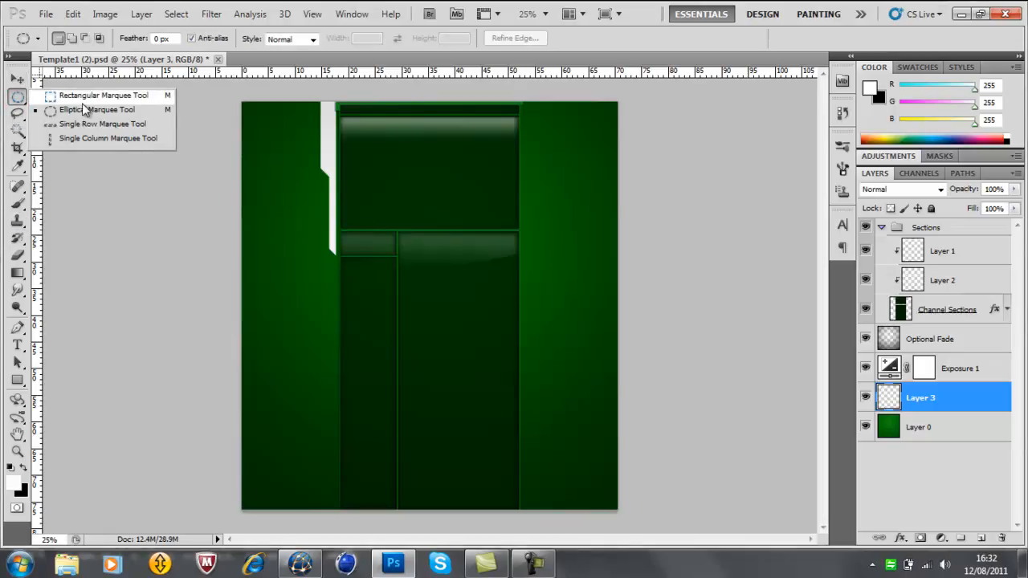
left_click(17, 80)
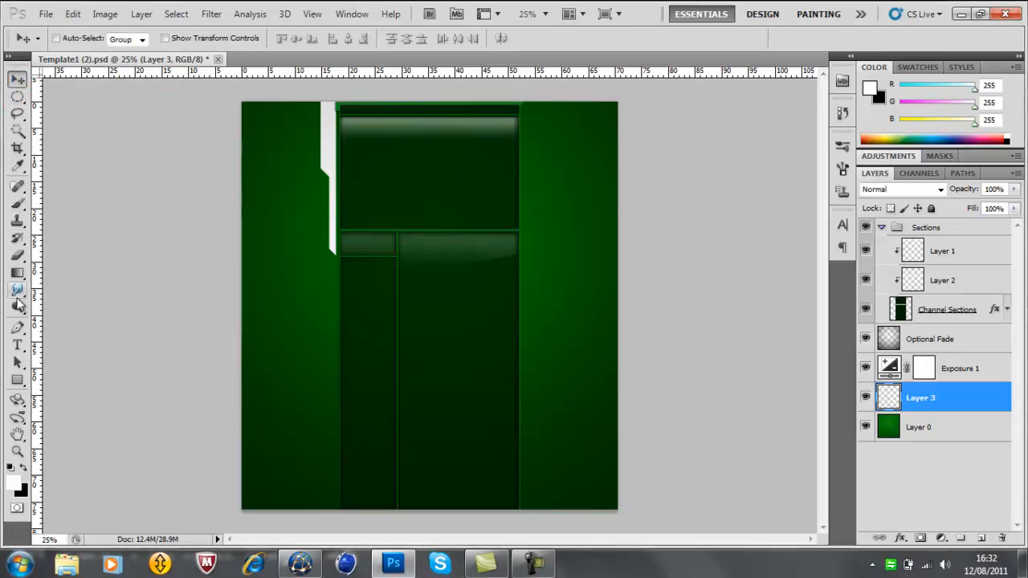
Draw a closed path with the Pen tool just inside the wide upper part of the white strip.
left_click(17, 327)
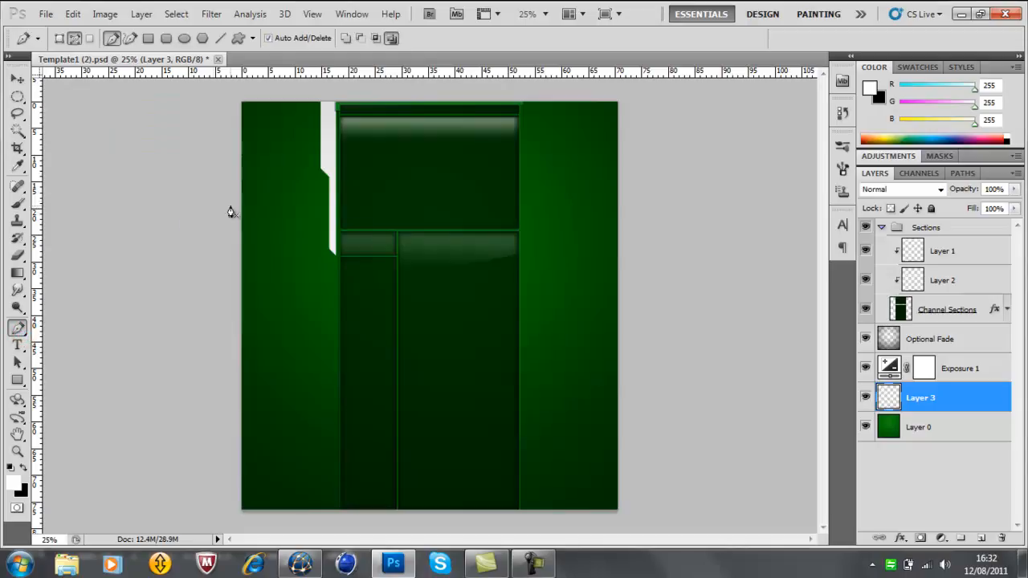
left_click(325, 128)
left_click(329, 167)
left_click(330, 108)
left_click(333, 170)
left_click(331, 107)
Fill the inner path with the white foreground color, swap the foreground to black and fill the path again.
right_click(281, 149)
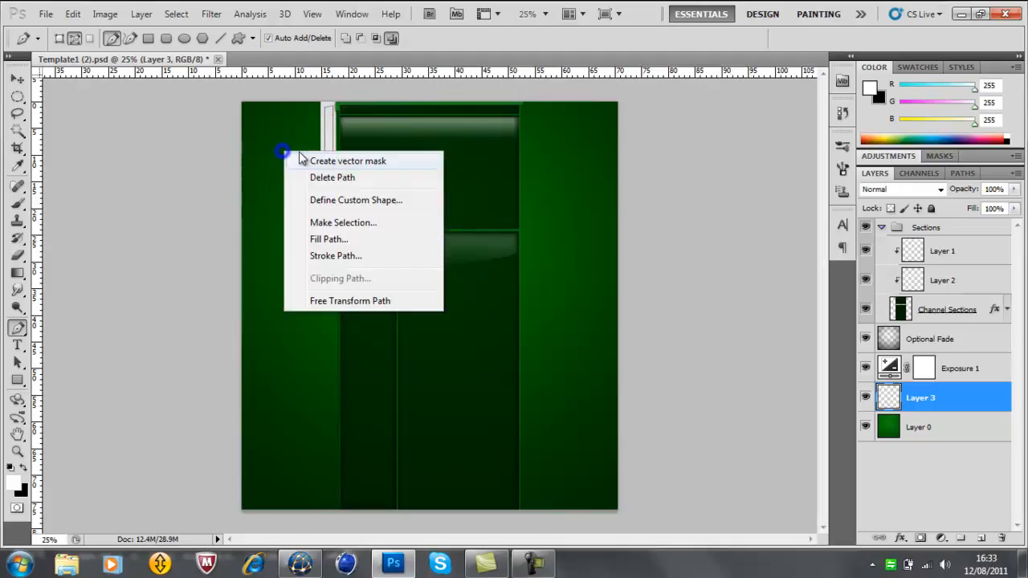
left_click(361, 238)
left_click(604, 140)
key("p")
key("x")
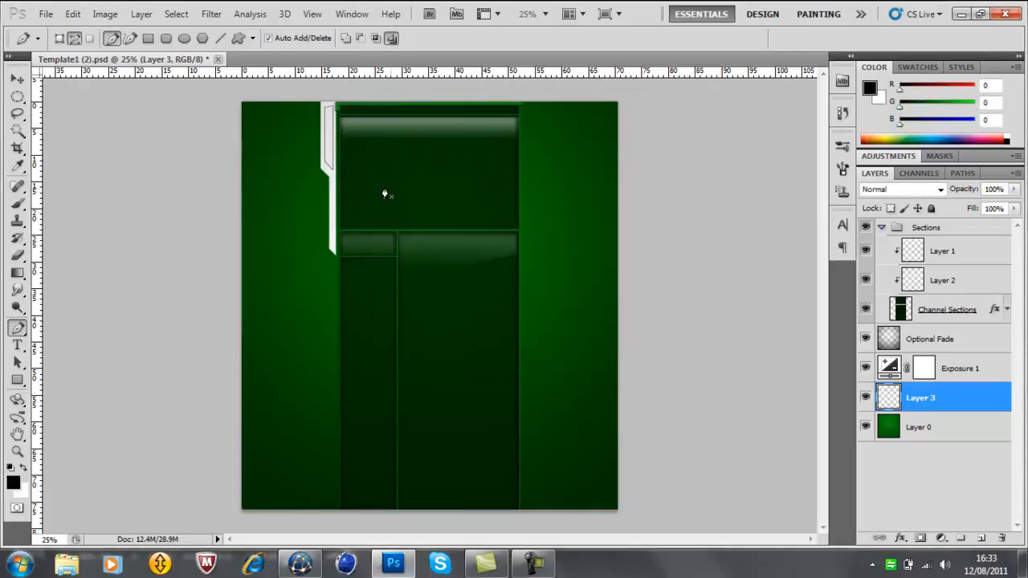
right_click(338, 158)
left_click(395, 239)
left_click(610, 140)
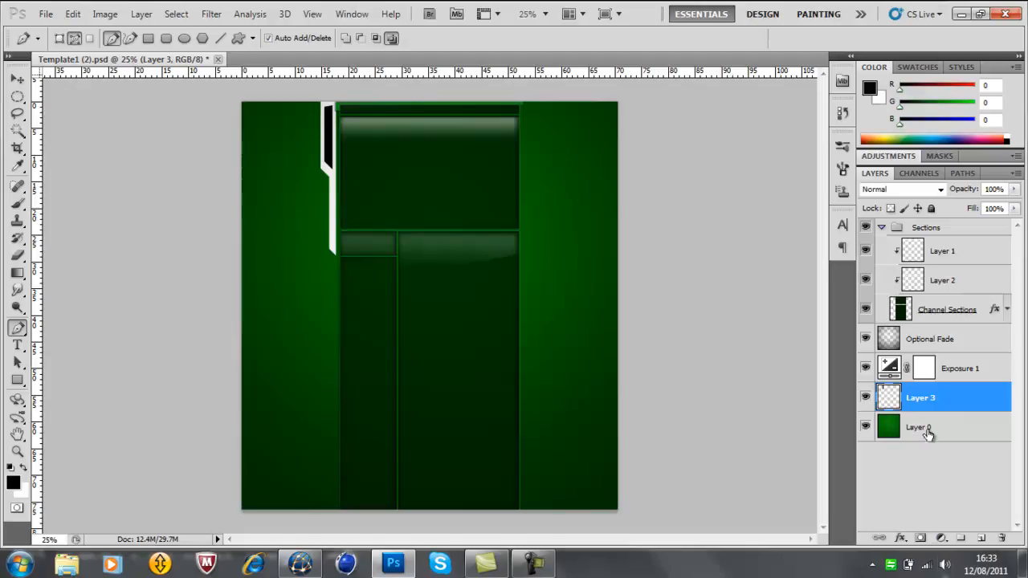
Undo the black fill and the inner path drawn on the white strip's layer.
key("ctrl+z")
key("ctrl+alt+z")
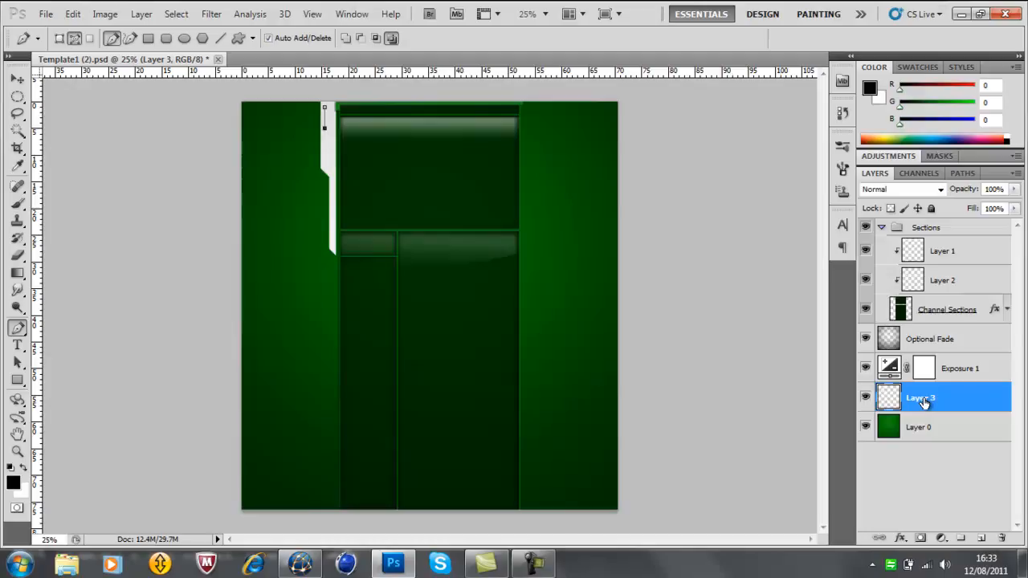
key("ctrl+alt+z")
Create an empty layer above Layer 3, and give Layer 3 a black outside stroke of 1 px.
left_click(983, 535)
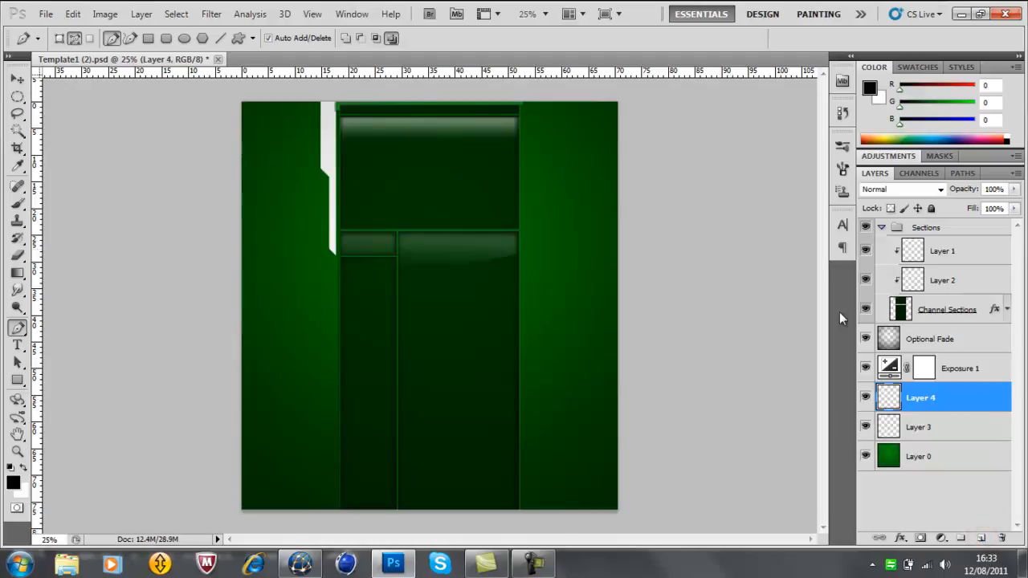
left_click(922, 422)
double_click(896, 434)
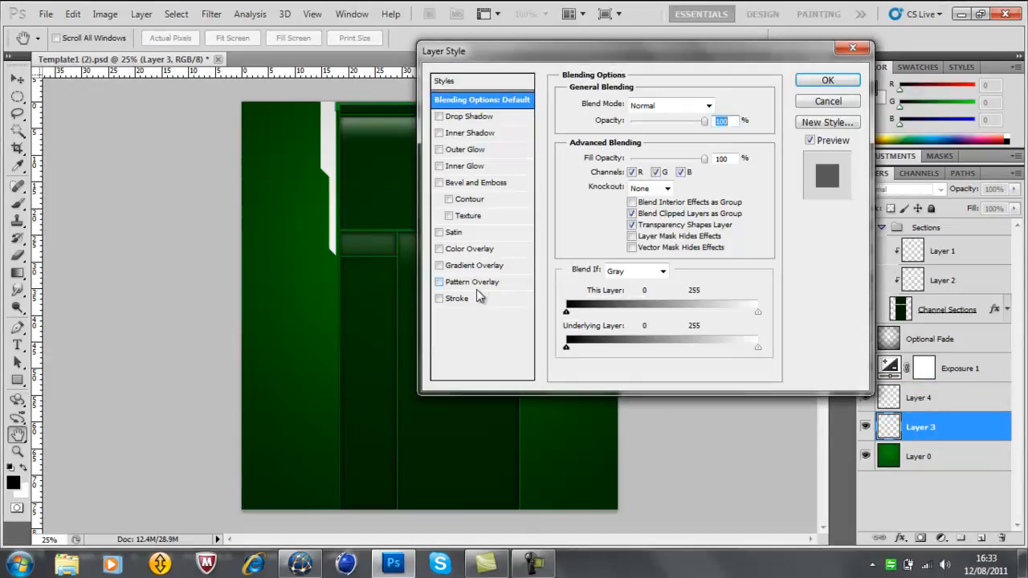
left_click(472, 298)
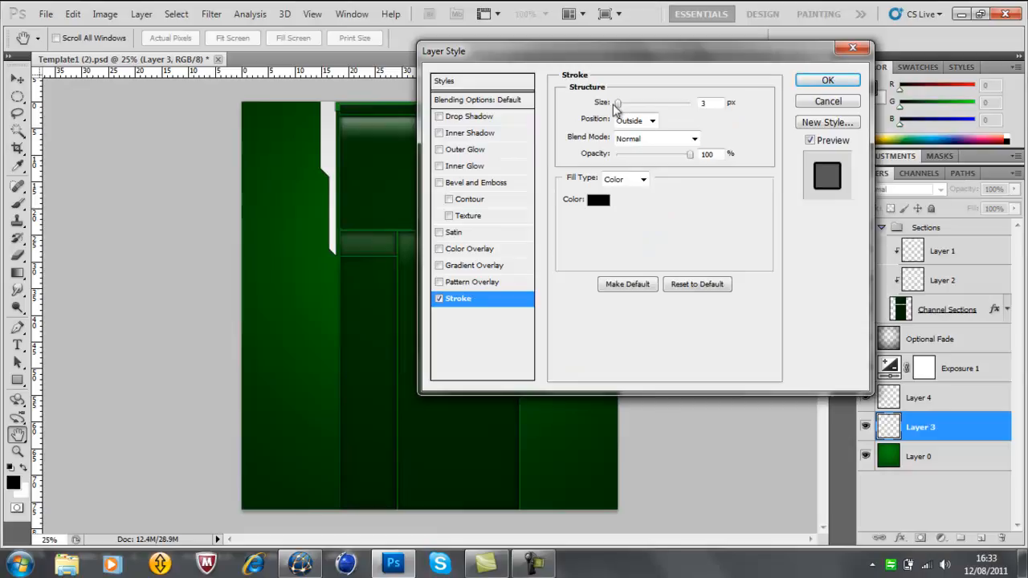
left_click_drag(616, 104, 613, 103)
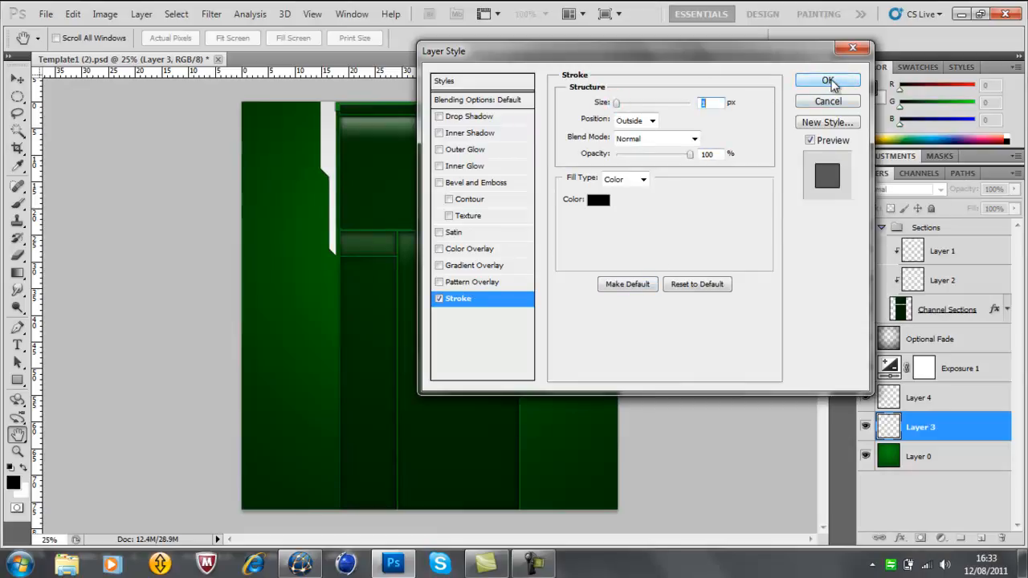
Add a drop shadow (distance 0 px, spread 5%, size 24 px) and an inner shadow (distance 0 px, choke 22%, size 10 px).
left_click(451, 117)
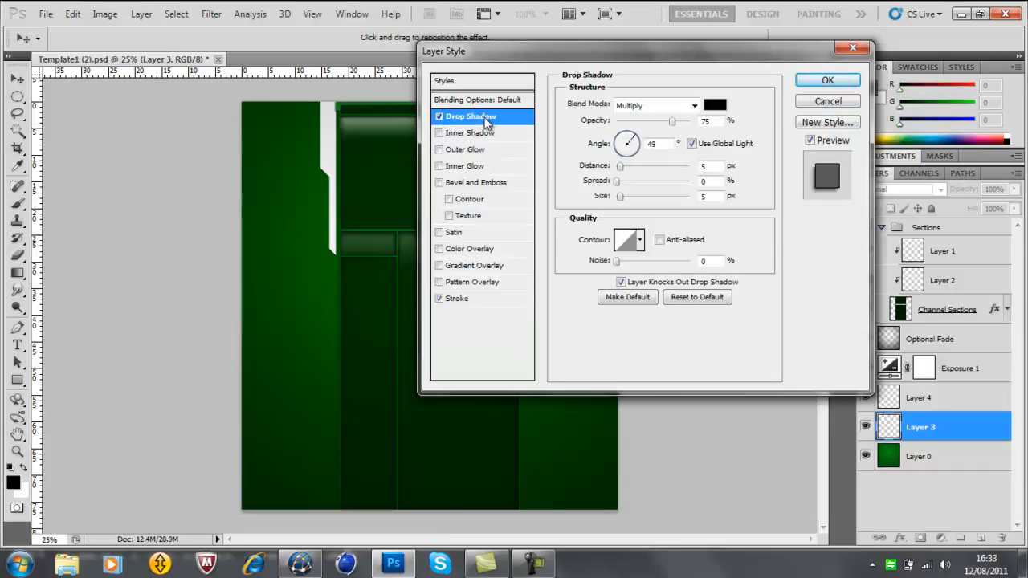
left_click_drag(620, 166, 629, 198)
left_click(617, 181)
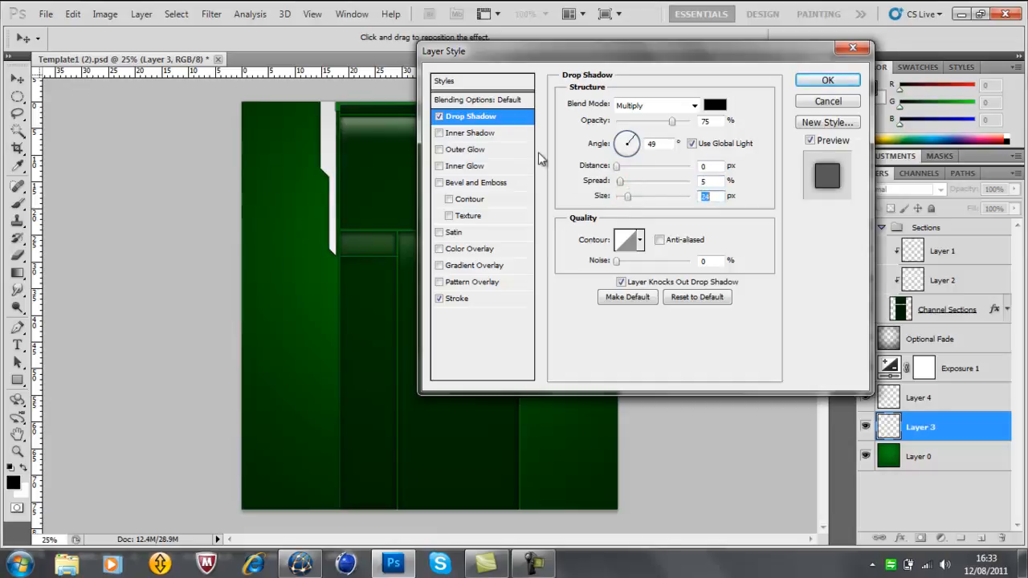
left_click(466, 134)
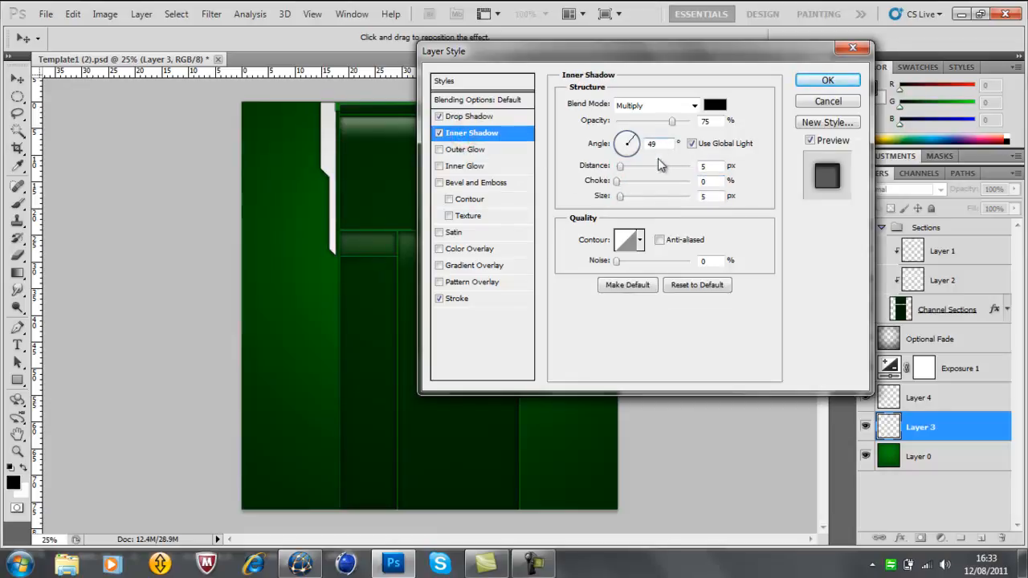
left_click_drag(620, 167, 627, 204)
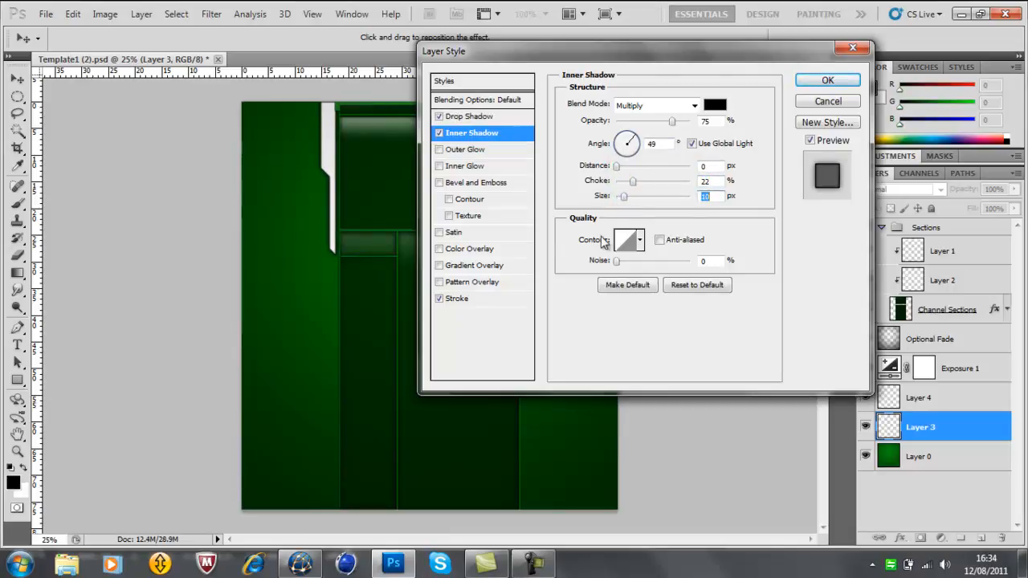
Add a smooth inner bevel to the strip with depth 72%, size 16 px, soften 2 px and highlight opacity 61%.
left_click(464, 183)
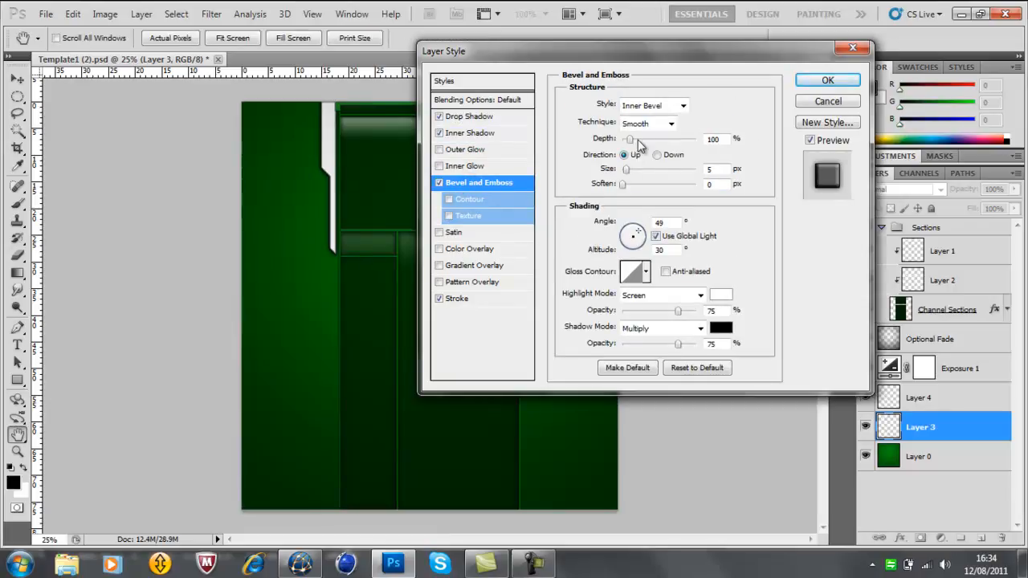
left_click_drag(631, 143, 630, 185)
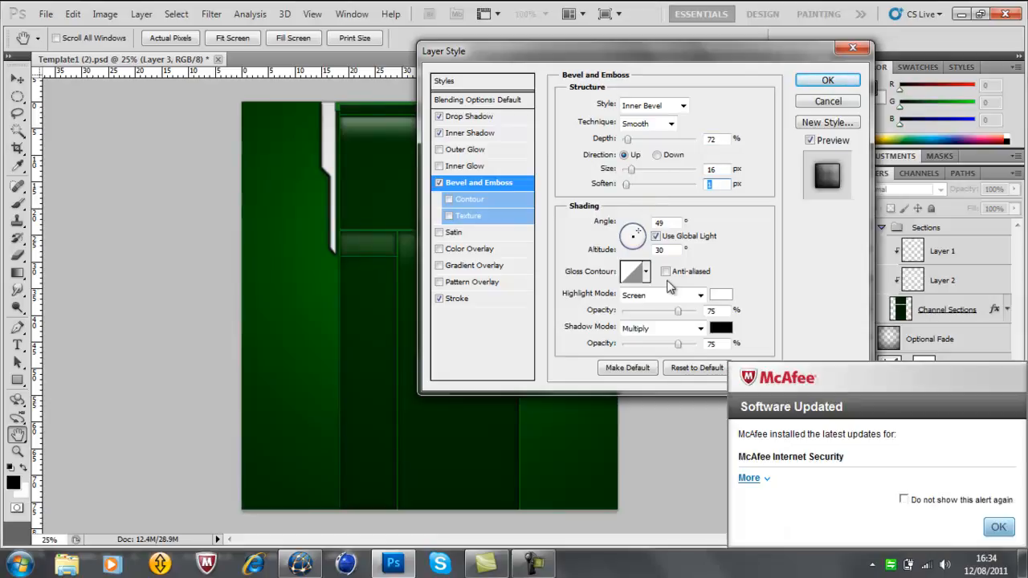
left_click(998, 527)
left_click_drag(628, 184, 643, 188)
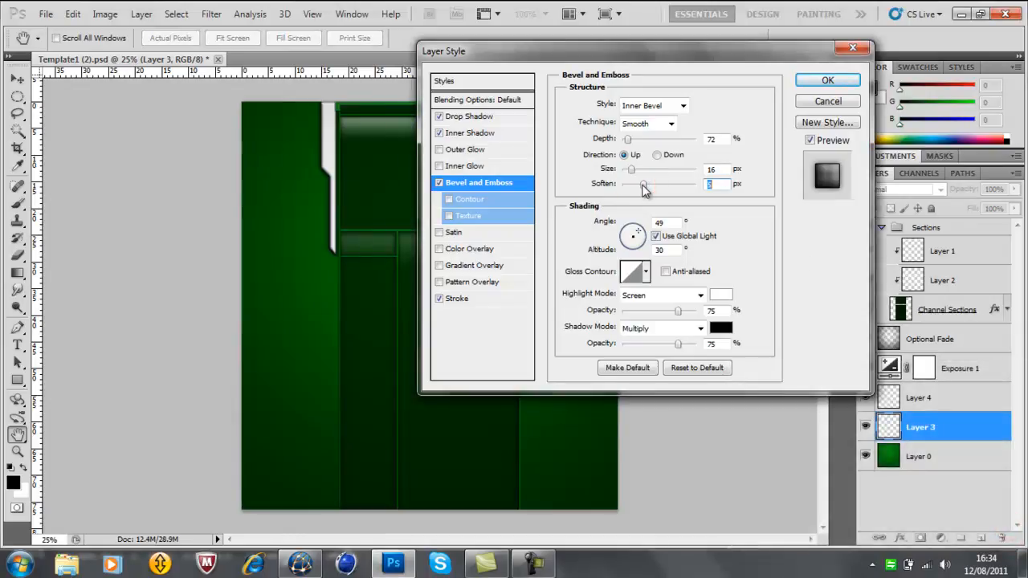
left_click_drag(639, 186, 630, 185)
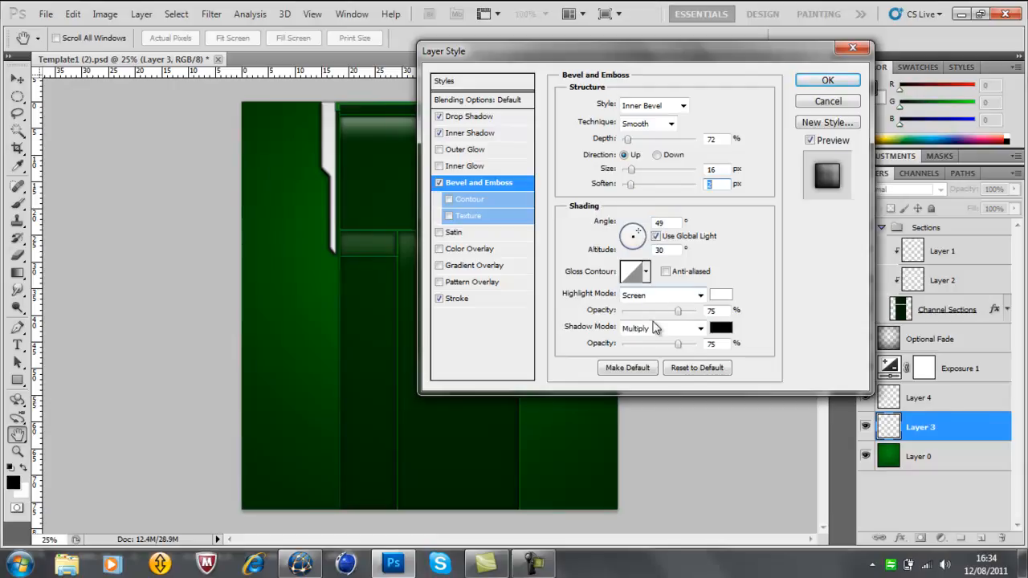
left_click_drag(681, 313, 673, 318)
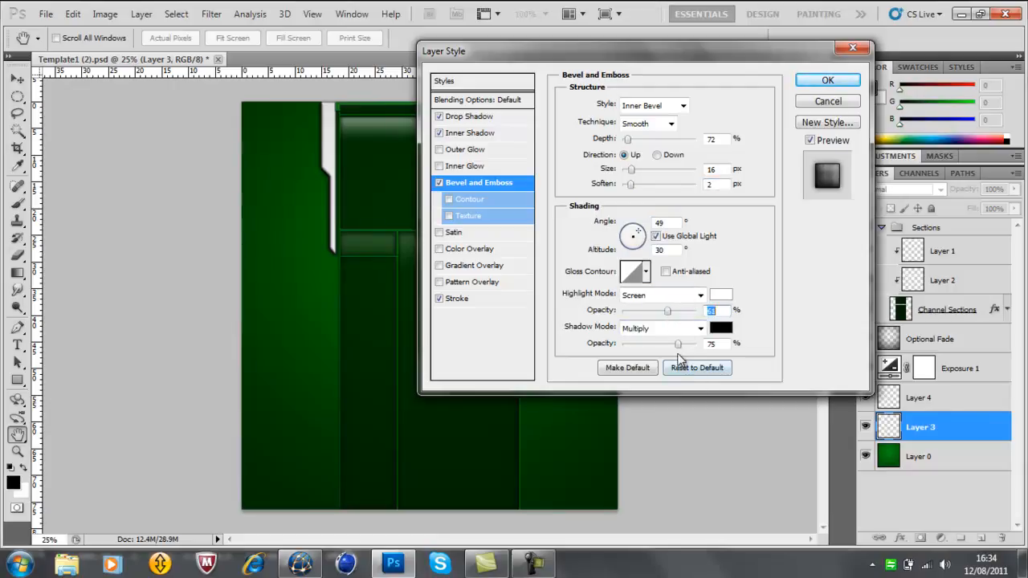
Try Screen and Overlay as the bevel's shadow mode and return it to Multiply.
left_click(651, 329)
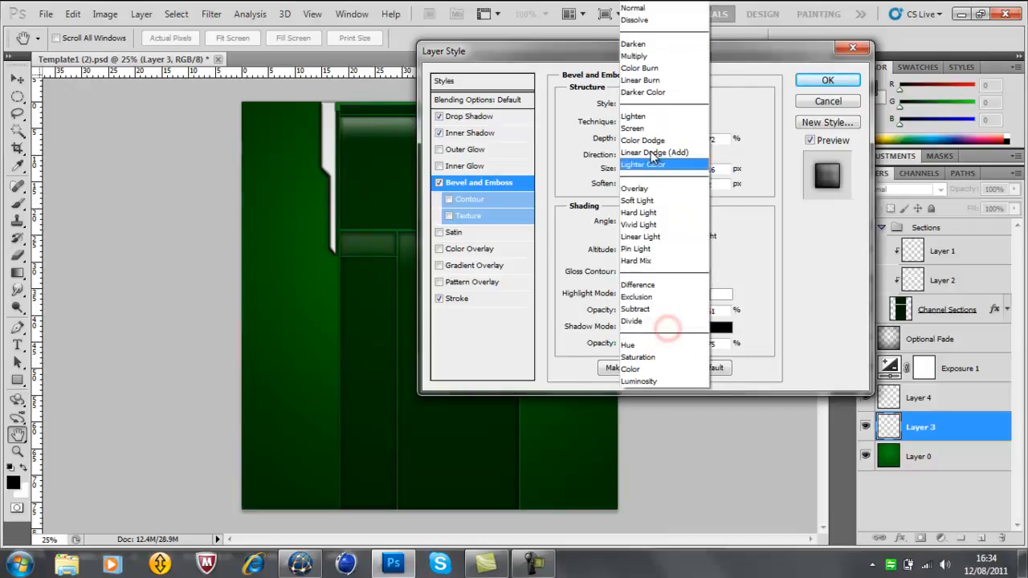
left_click(657, 131)
left_click(679, 327)
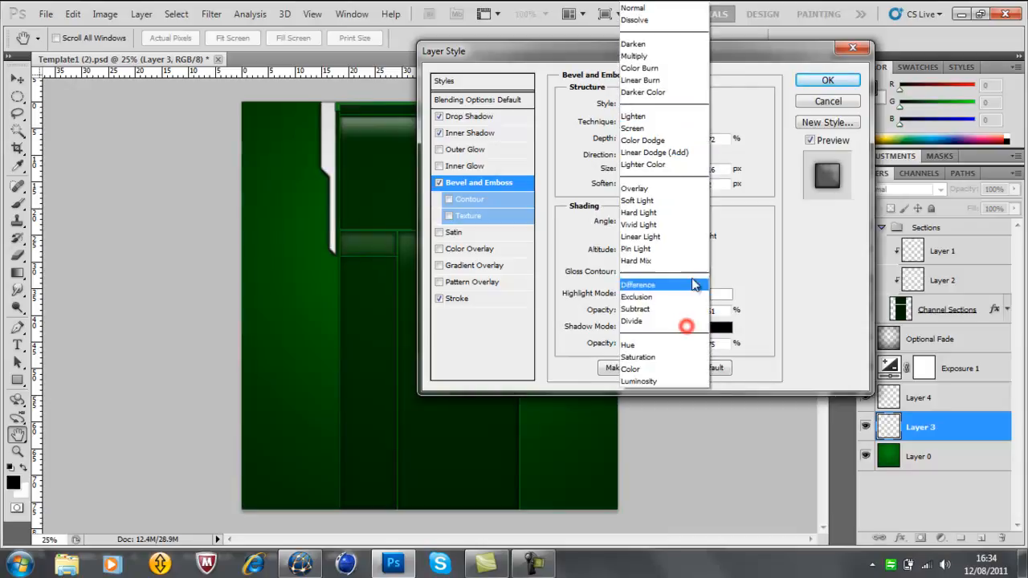
left_click(683, 189)
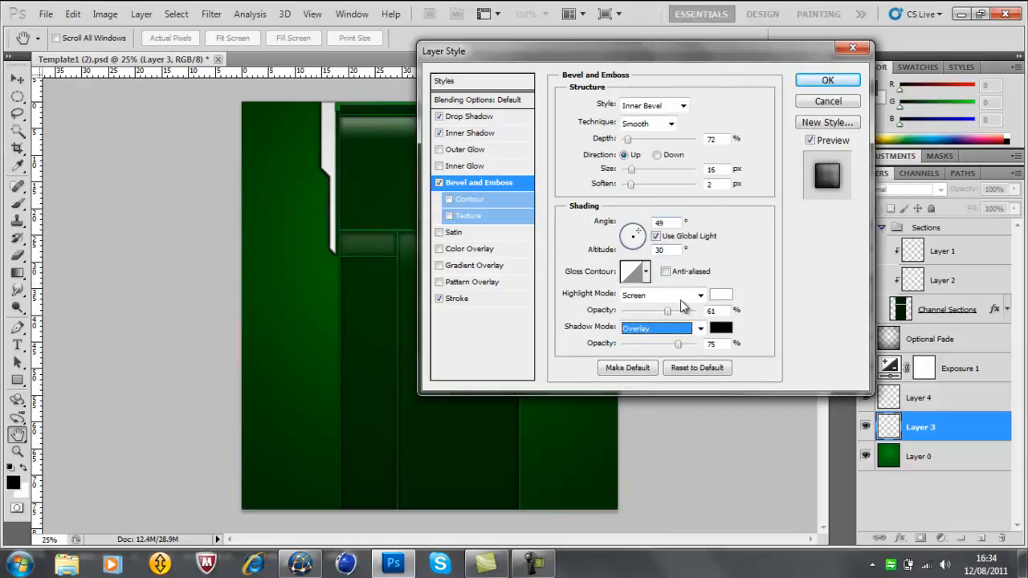
left_click(682, 328)
left_click(679, 55)
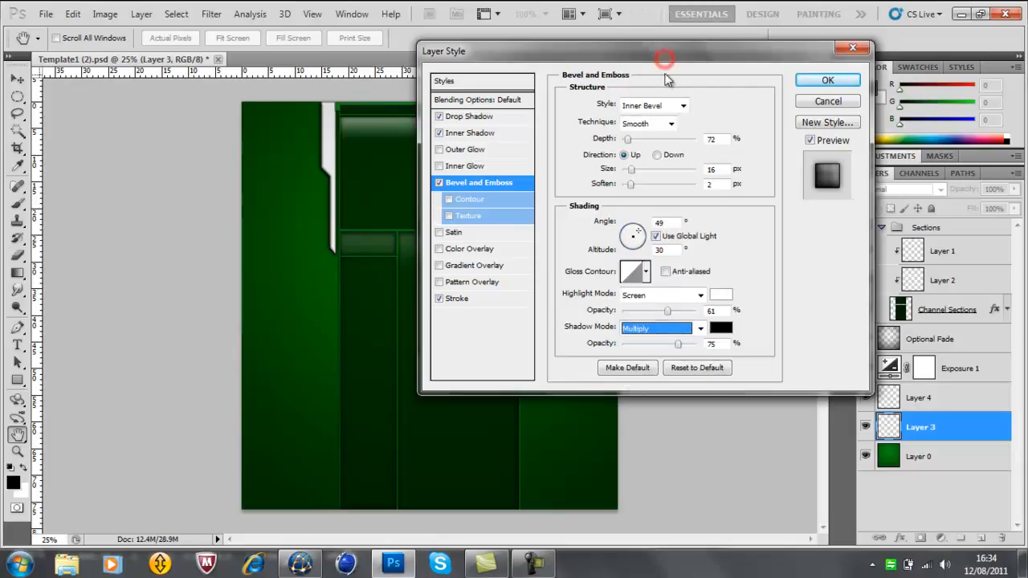
Set the bevel's shadow opacity to 57%, its light angle to -171° and its altitude to 58°.
left_click_drag(675, 345, 665, 344)
left_click_drag(637, 247, 629, 235)
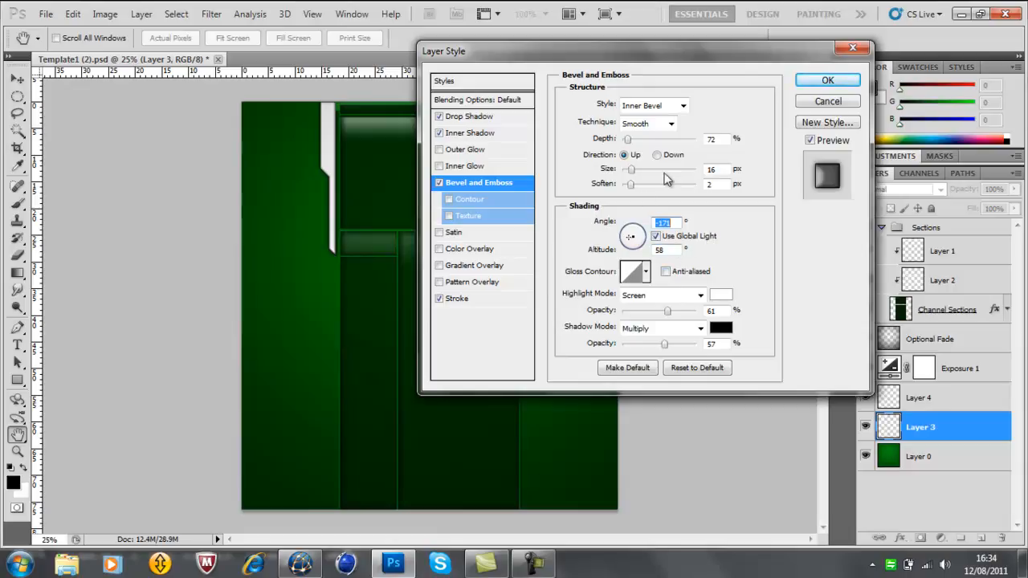
Try the Outer Bevel, Pillow Emboss and Emboss styles on the strip and return to Inner Bevel.
left_click(681, 106)
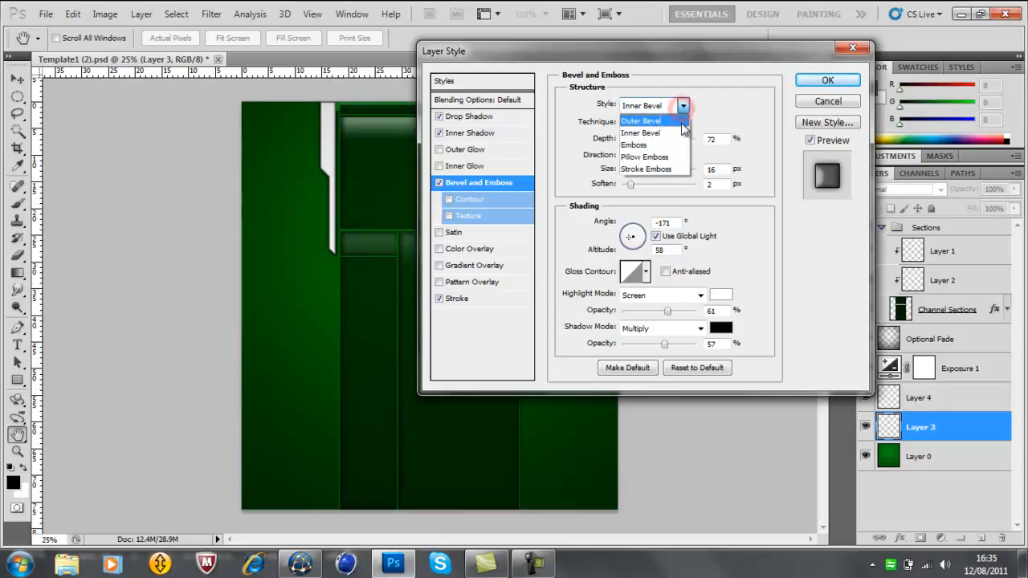
left_click(671, 122)
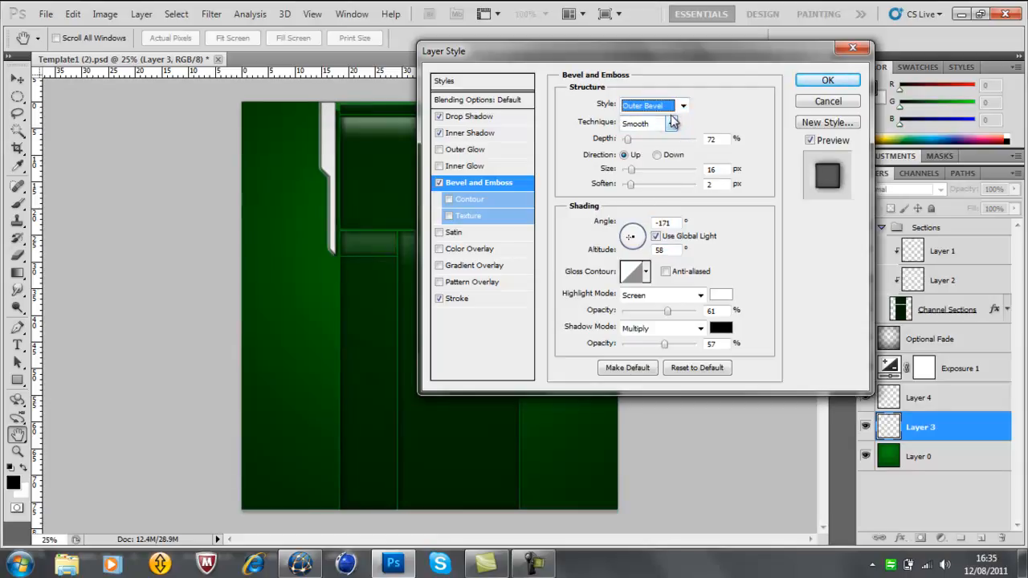
left_click(681, 105)
left_click(671, 155)
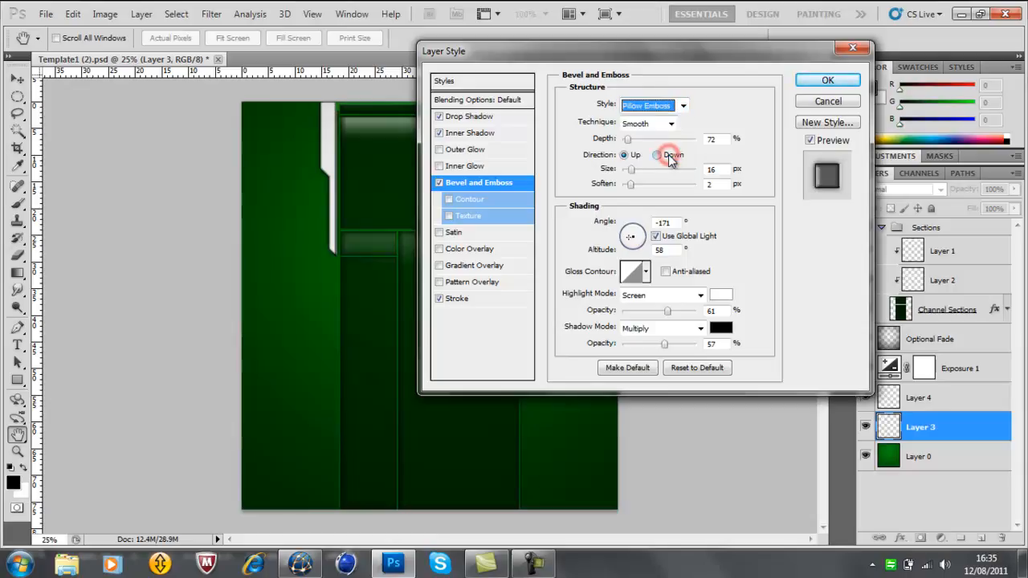
left_click(682, 105)
left_click(660, 144)
left_click(661, 124)
left_click(662, 124)
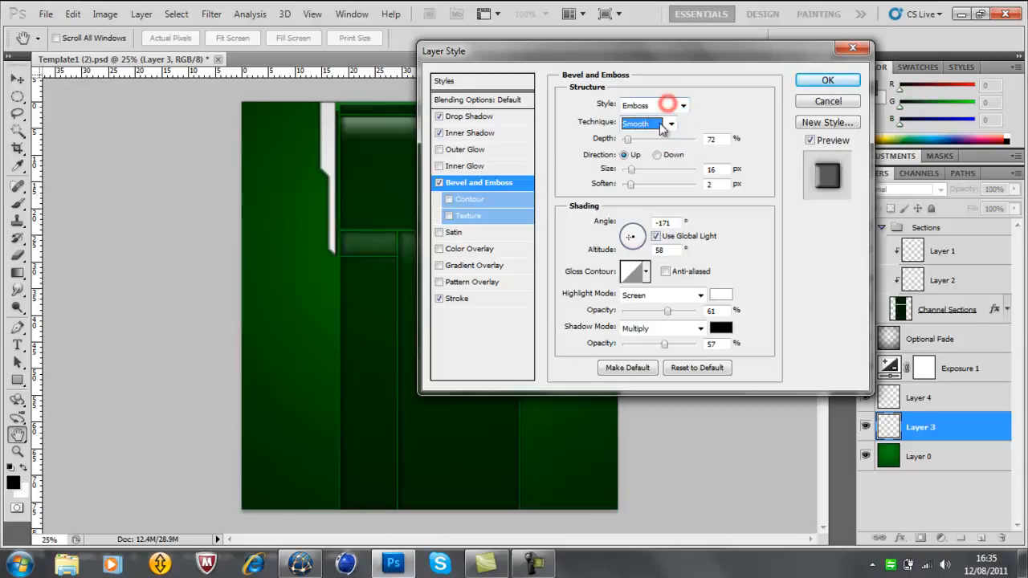
left_click(666, 106)
left_click(659, 132)
Try the Chisel Hard and Chisel Soft bevel techniques and return to Smooth.
left_click(659, 124)
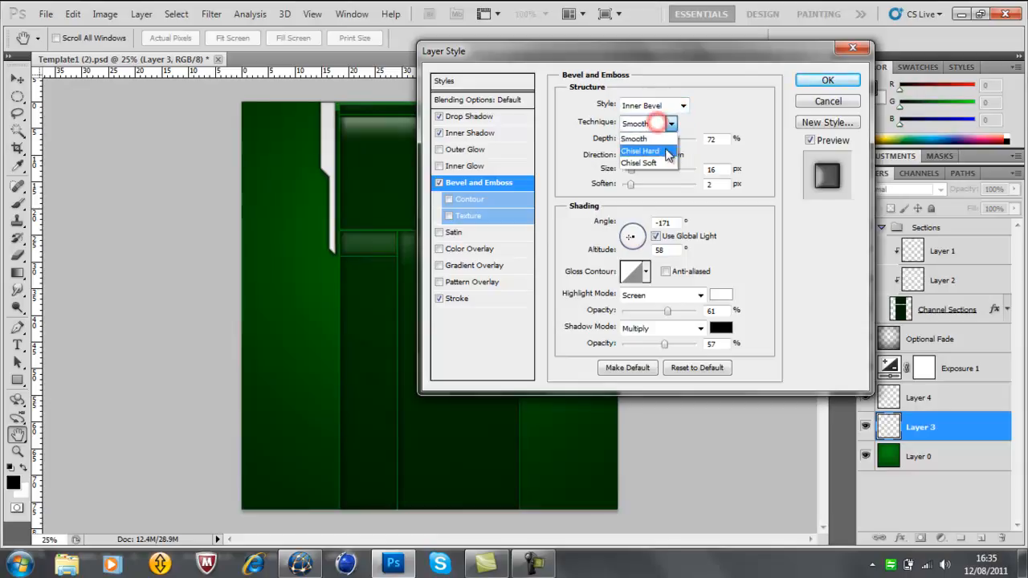
left_click(667, 151)
left_click(663, 124)
left_click(660, 165)
left_click(664, 124)
left_click(651, 140)
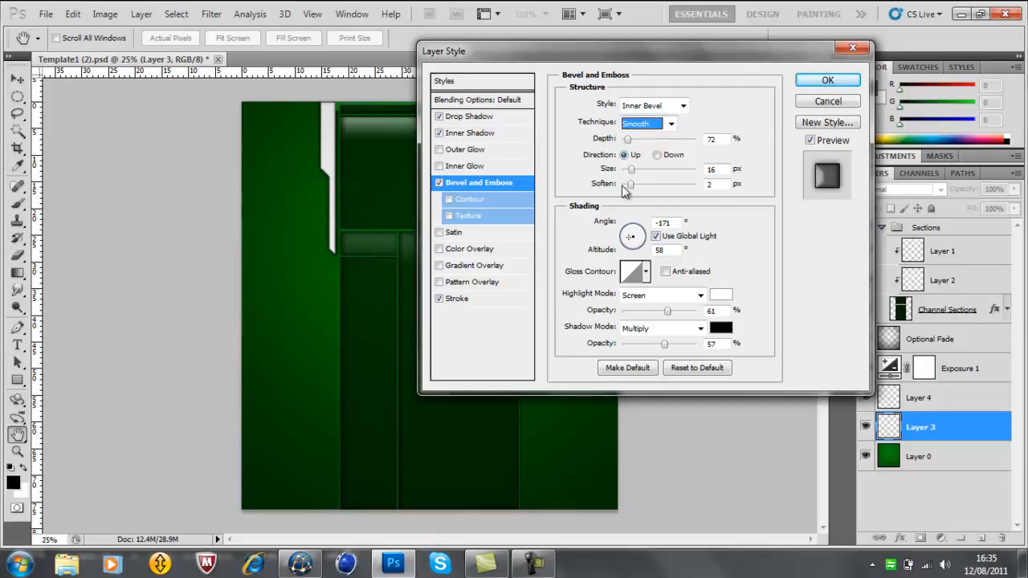
Add a linear black-to-white gradient overlay to the strip with the Multiply blend mode.
left_click(481, 266)
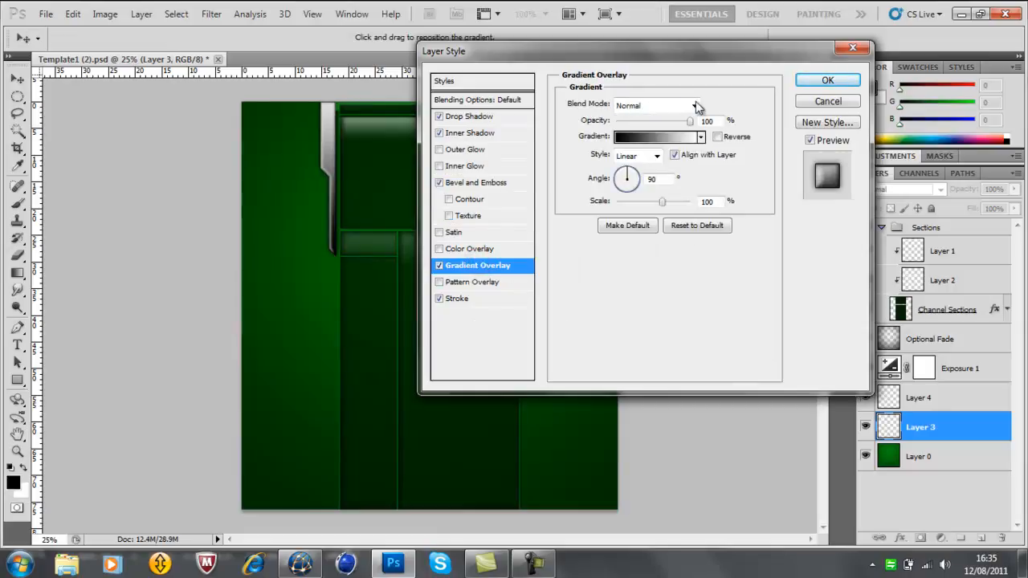
left_click(670, 105)
left_click(664, 170)
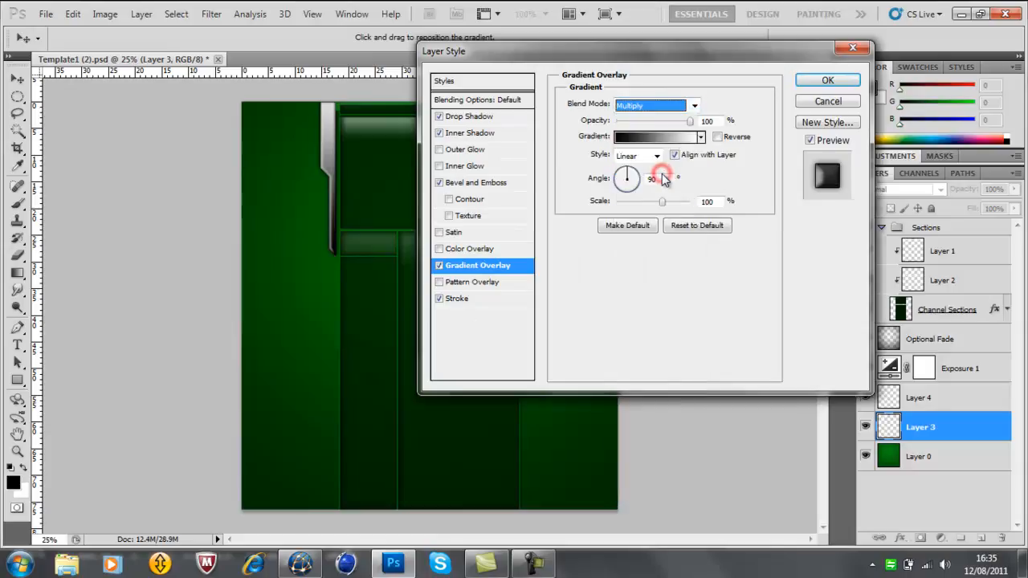
left_click(684, 137)
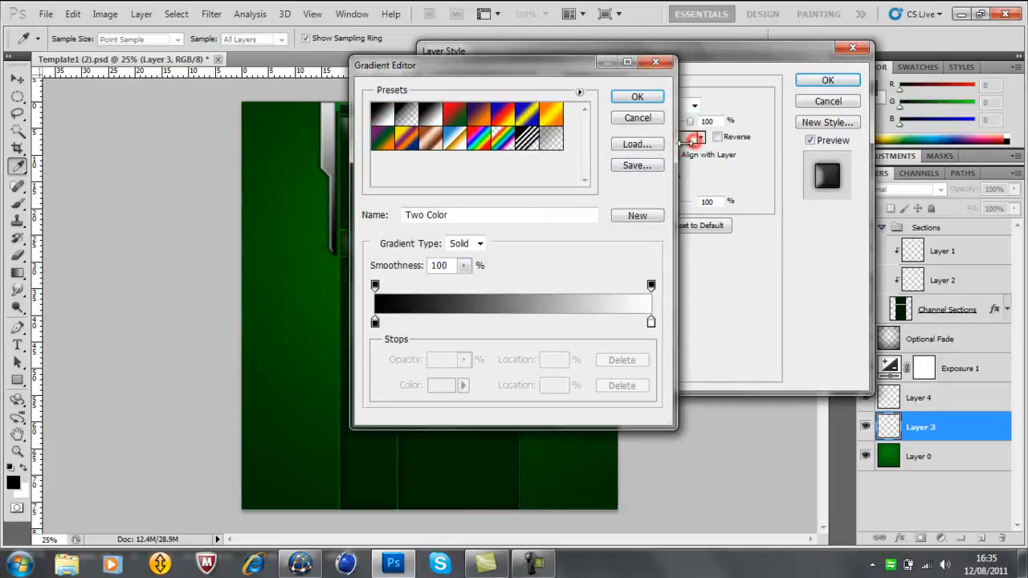
double_click(375, 322)
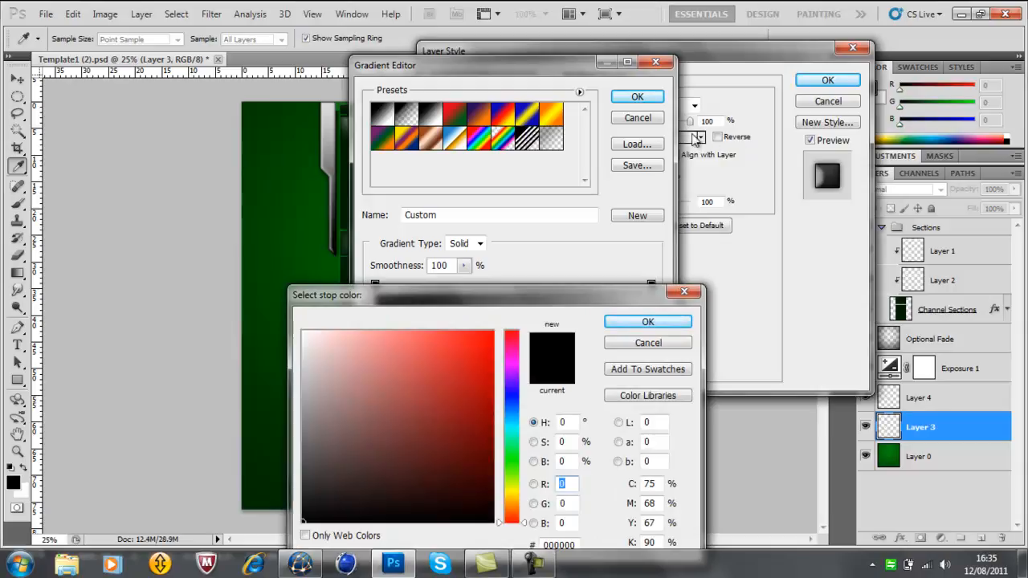
left_click(684, 292)
left_click(659, 64)
Change the gradient overlay's starting colour stop to a dark green with hue 126°.
left_click(679, 138)
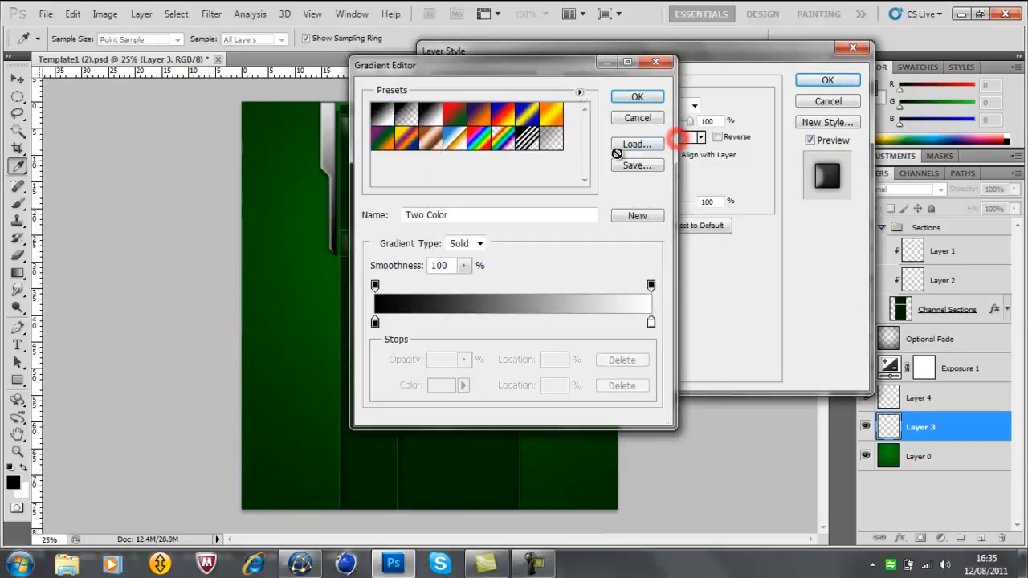
double_click(375, 323)
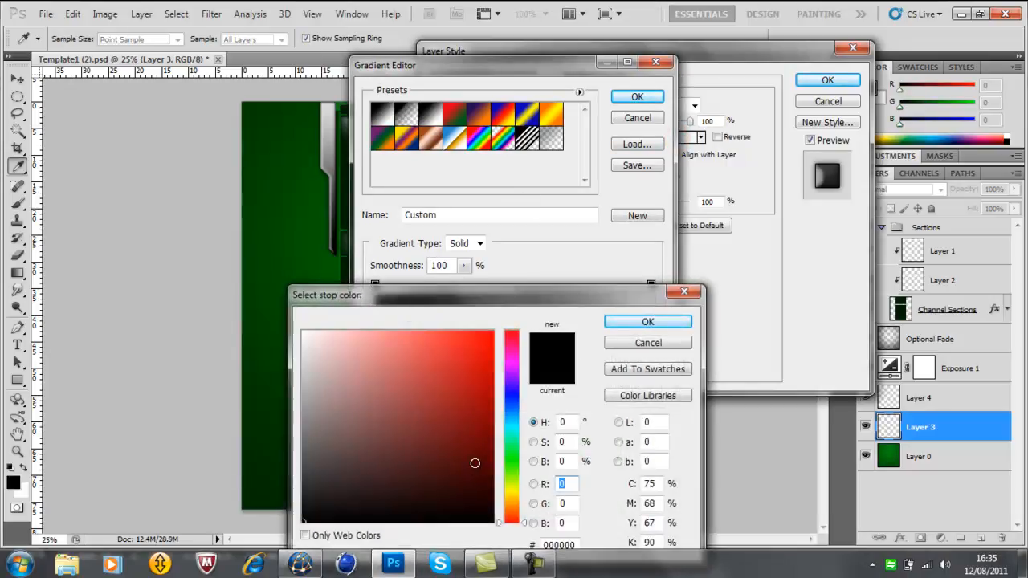
left_click_drag(511, 463, 511, 456)
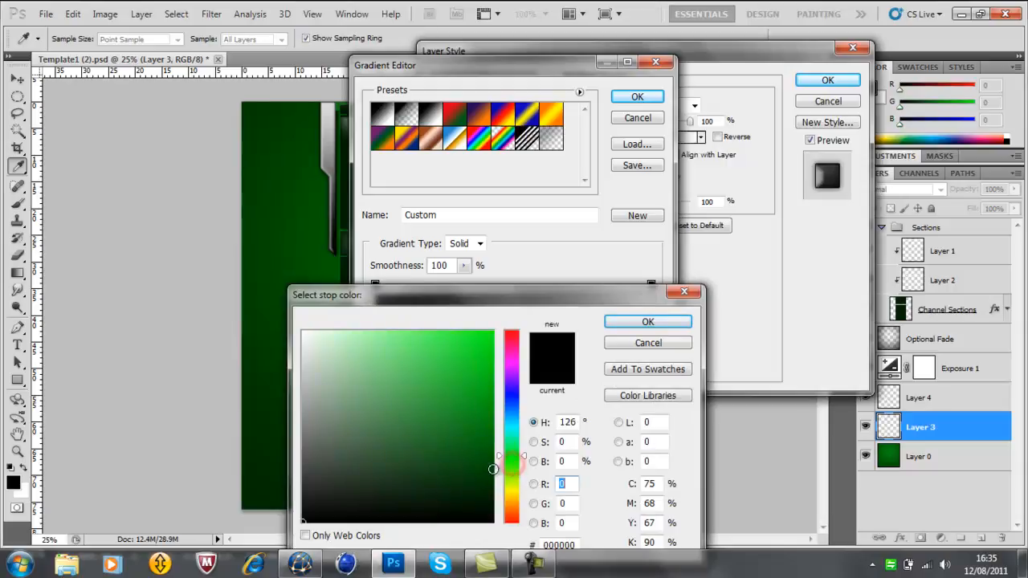
left_click(488, 479)
left_click(648, 323)
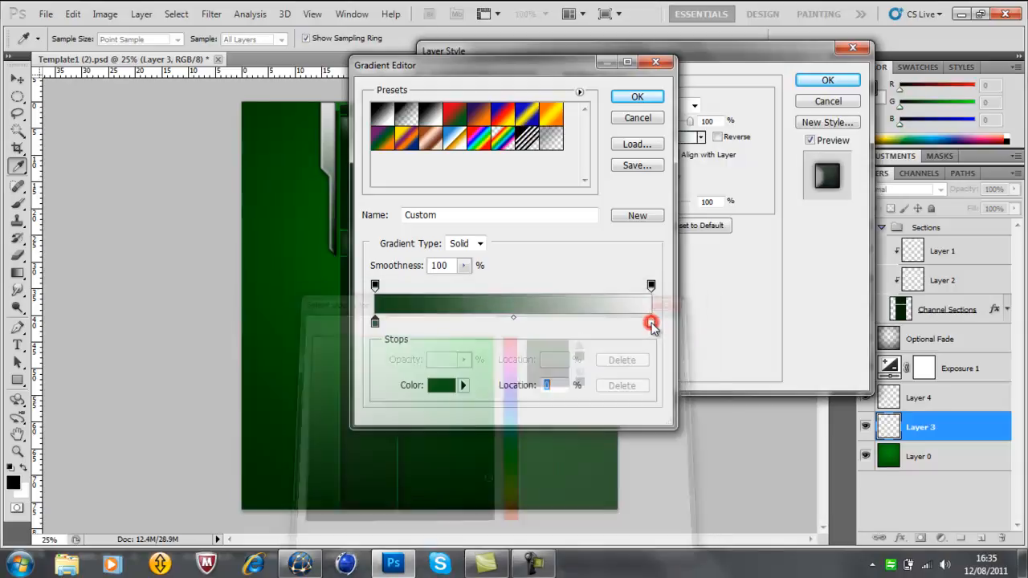
Change the gradient's end colour stop to dark grey 333333.
left_click(652, 322)
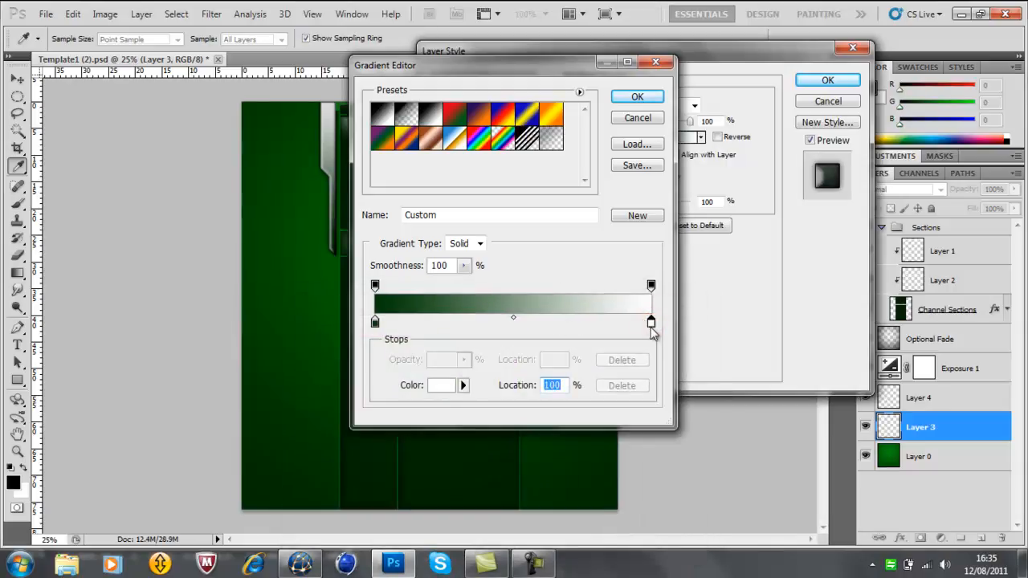
double_click(652, 324)
left_click_drag(420, 427, 301, 484)
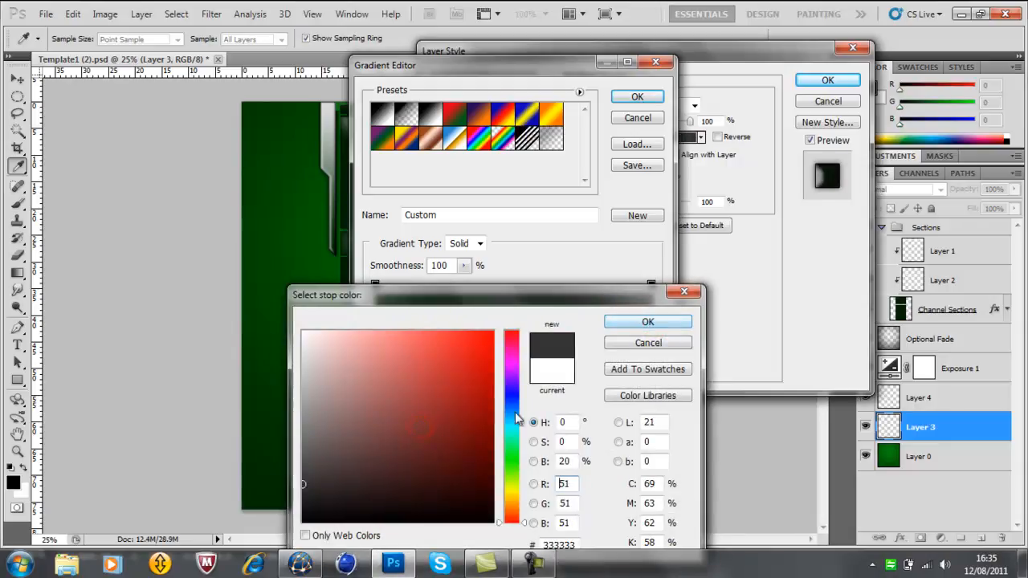
left_click(649, 321)
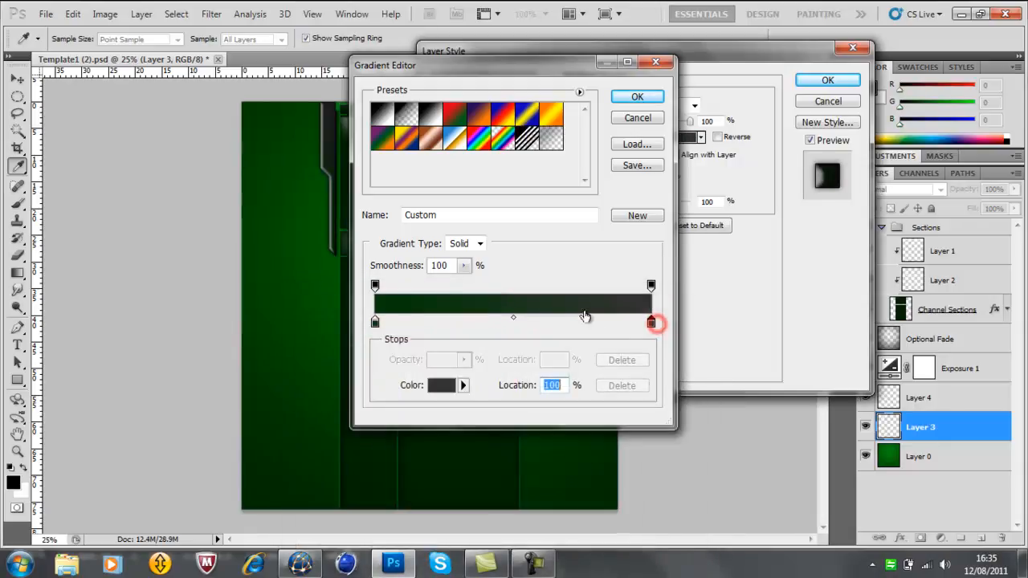
Shift the gradient's midpoint towards the grey end and recolour the starting stop to green 014d08.
left_click_drag(513, 319, 575, 321)
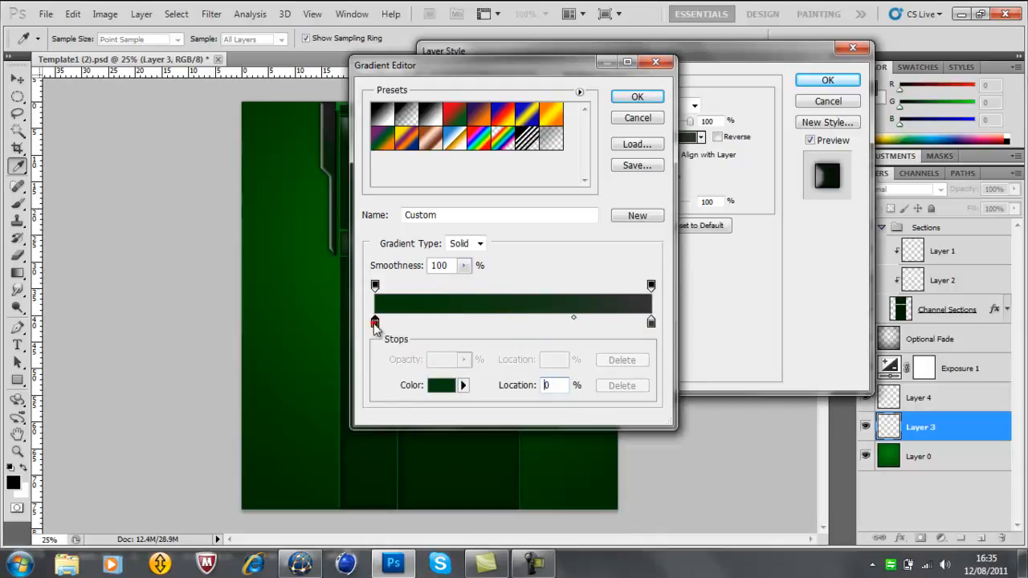
double_click(375, 324)
left_click_drag(477, 456, 492, 465)
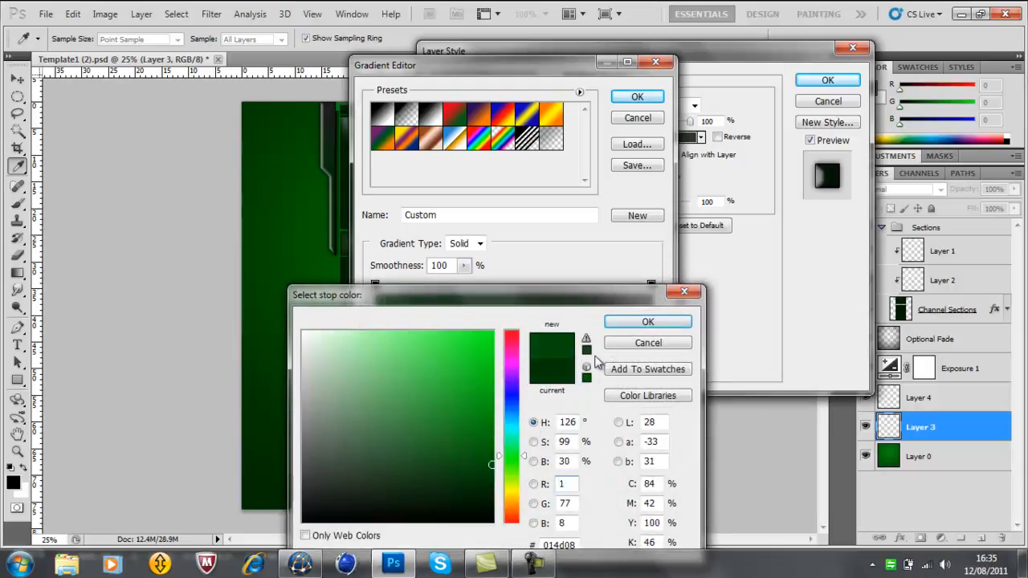
left_click(636, 321)
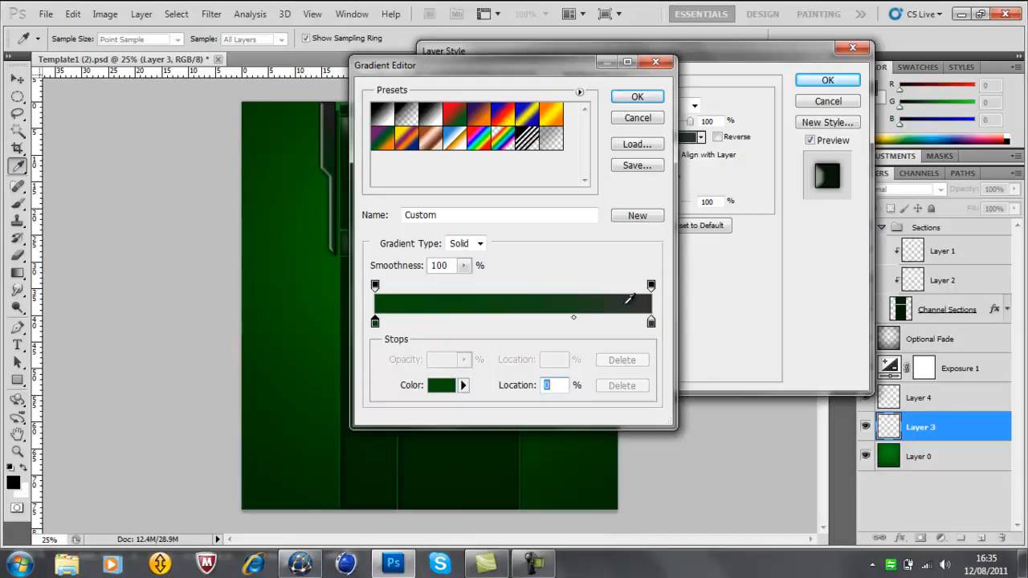
Add a middle green stop at about 30% of the gradient, set its transition midpoint to 24% and accept the gradient.
left_click_drag(570, 318, 458, 323)
left_click_drag(593, 319, 499, 333)
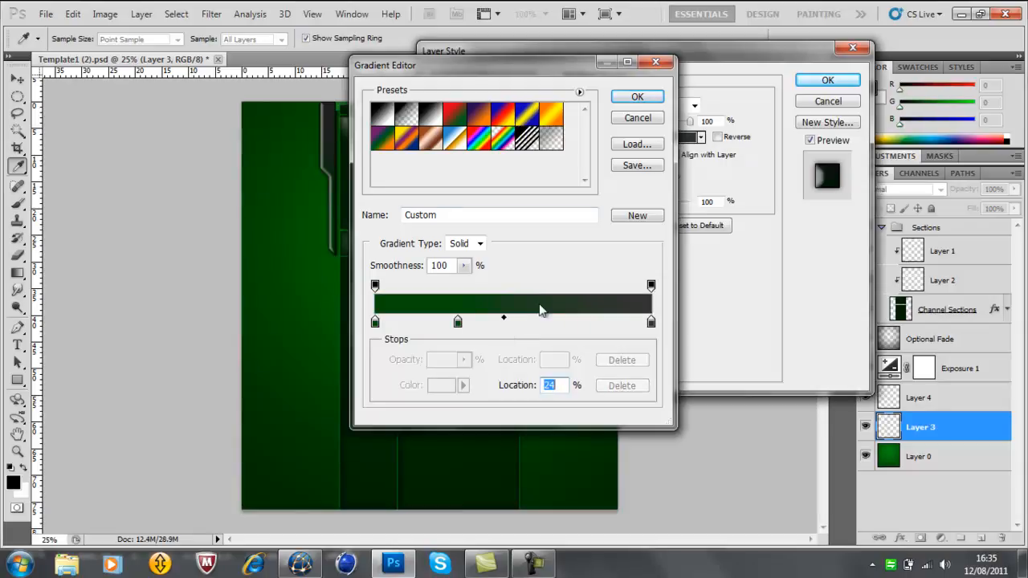
left_click(642, 97)
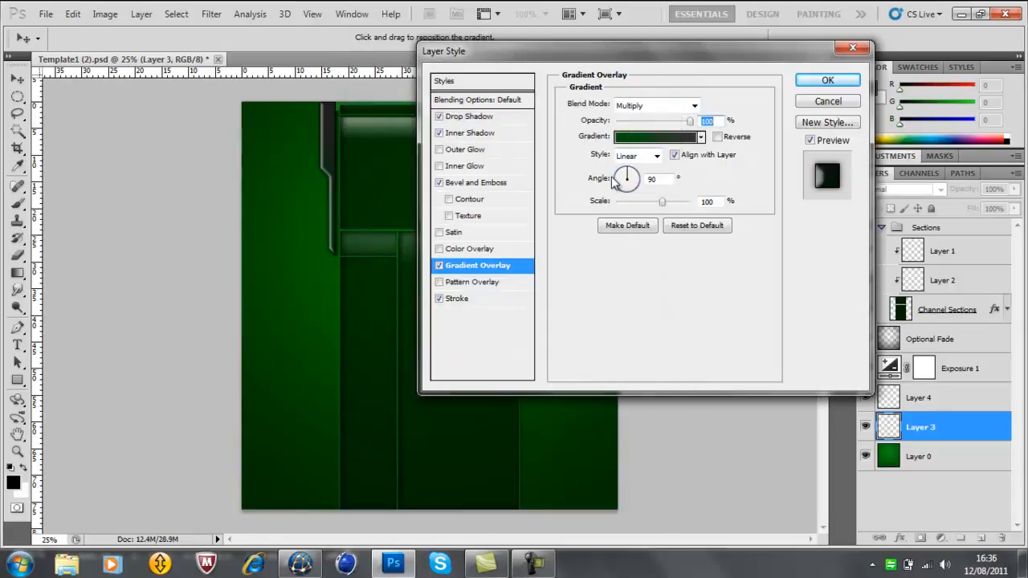
Recolour the gradient's starting stop to a brighter green and move the middle dark green stop to about 60%.
left_click(664, 138)
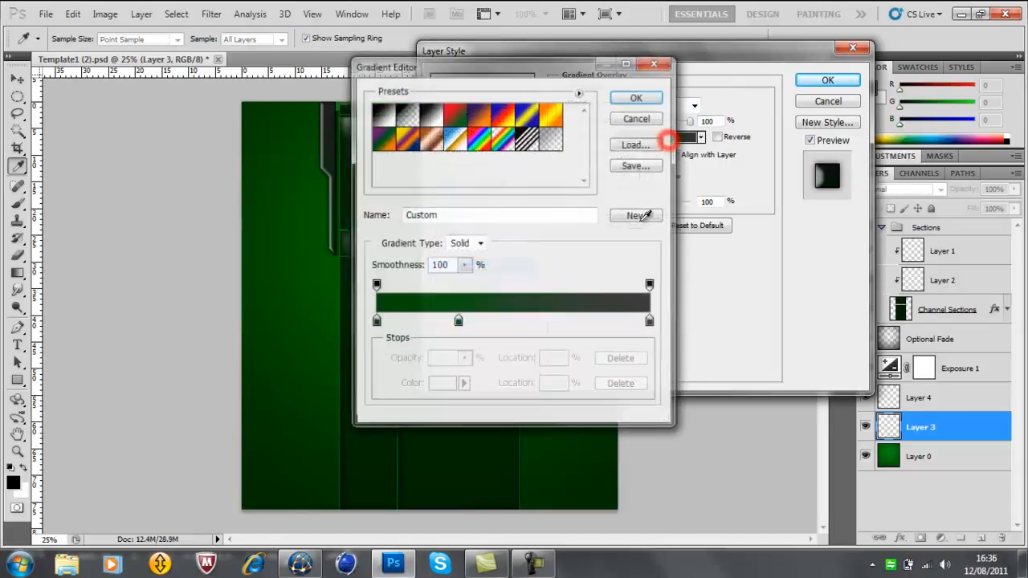
left_click(375, 322)
double_click(375, 322)
left_click_drag(467, 369, 488, 408)
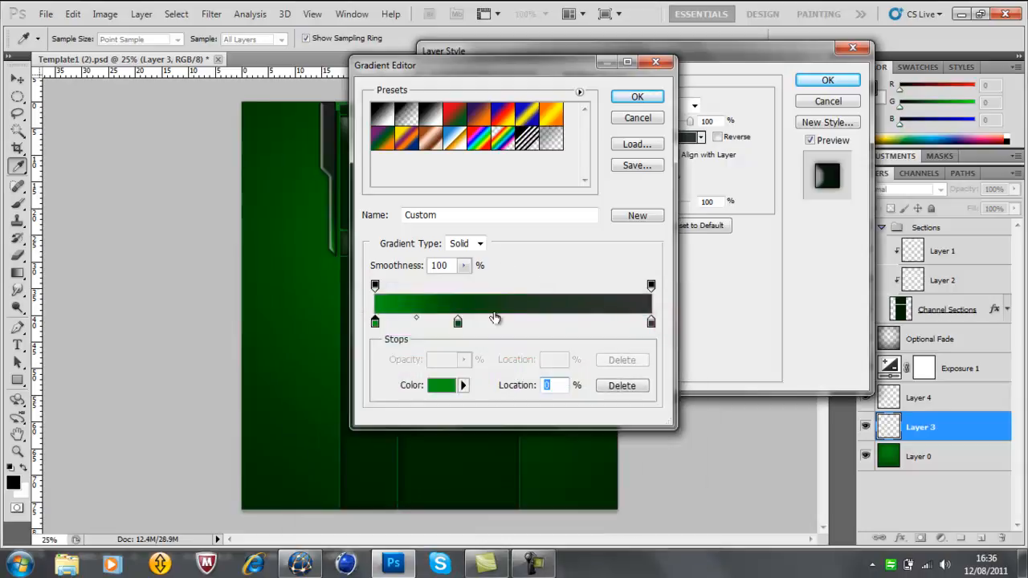
left_click(418, 320)
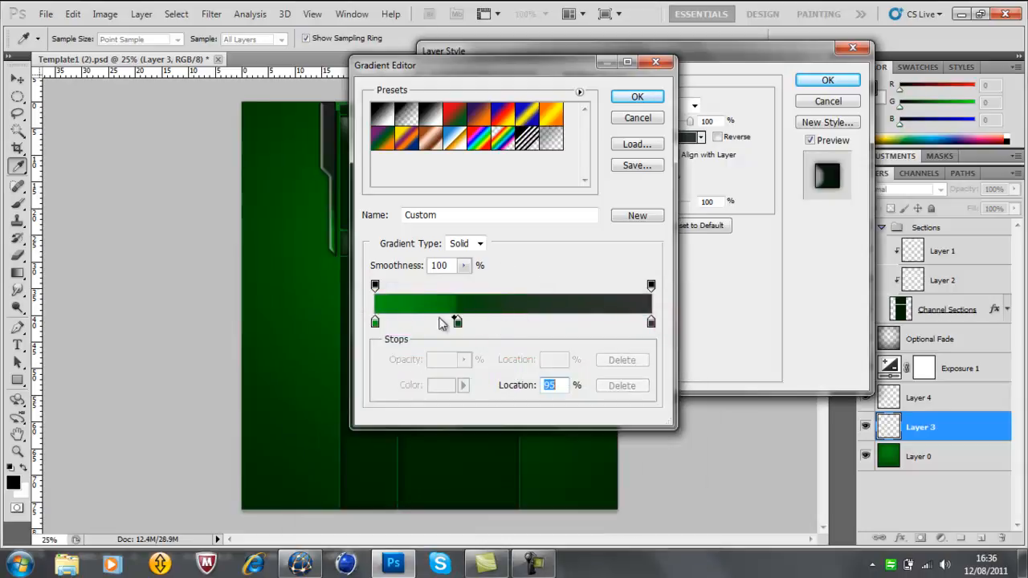
left_click_drag(459, 322, 543, 321)
Change the gradient's end colour stop from grey to dark green 053902.
double_click(651, 322)
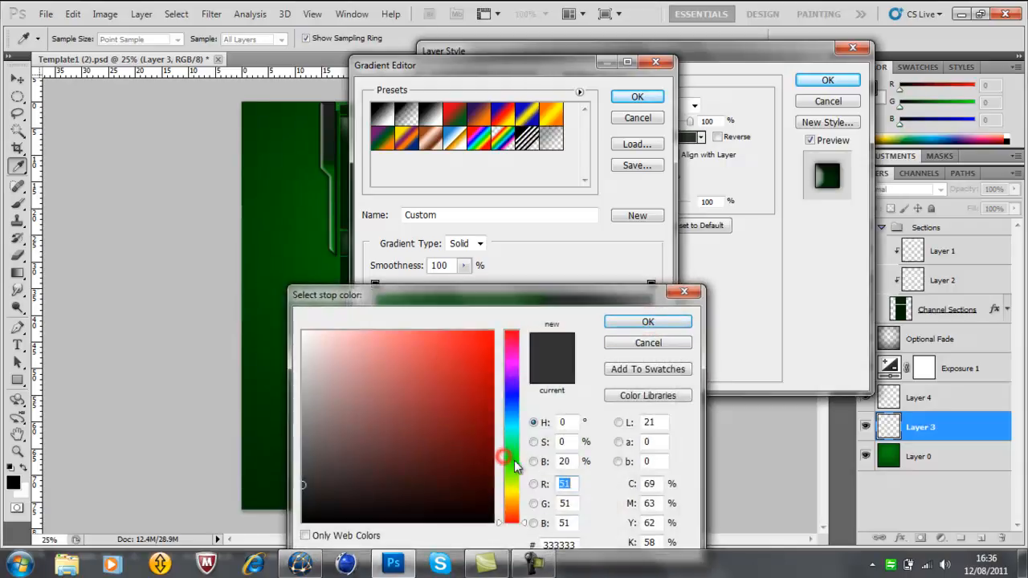
left_click(511, 460)
left_click(486, 480)
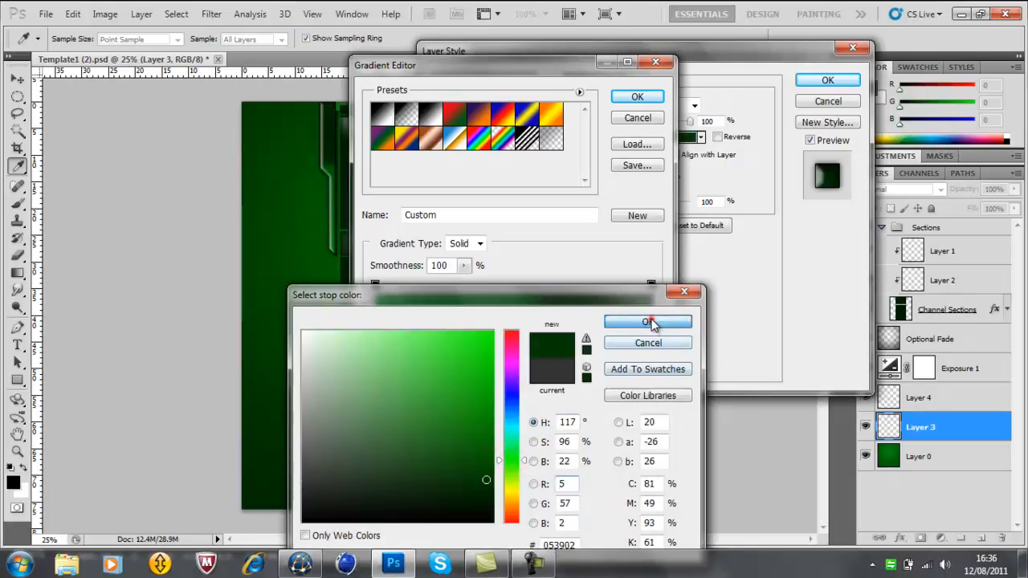
left_click(651, 323)
Shift the middle stop back, set the first transition's midpoint to 56%, accept the gradient and discard the layer style changes.
left_click_drag(544, 321, 450, 324)
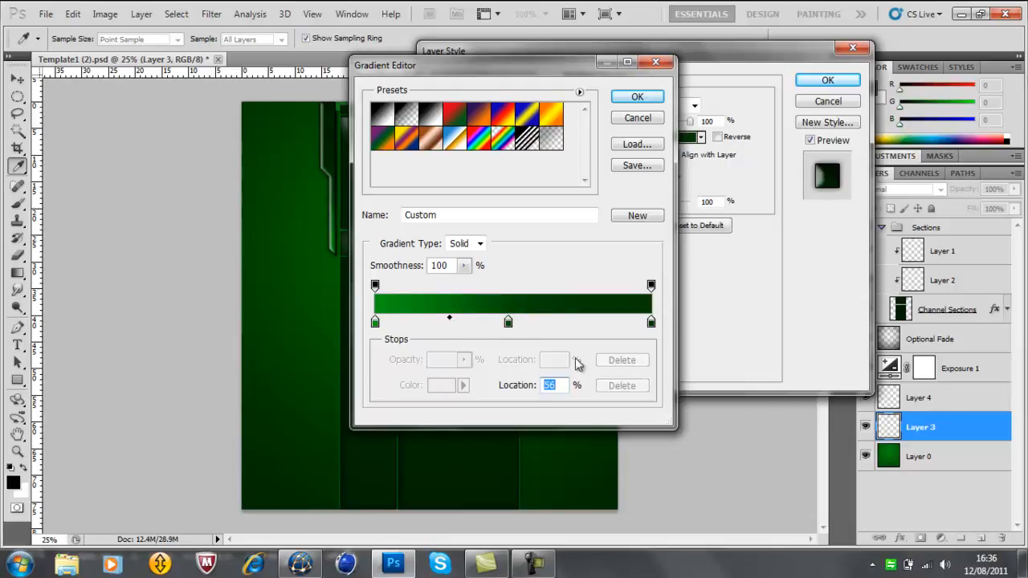
left_click(643, 97)
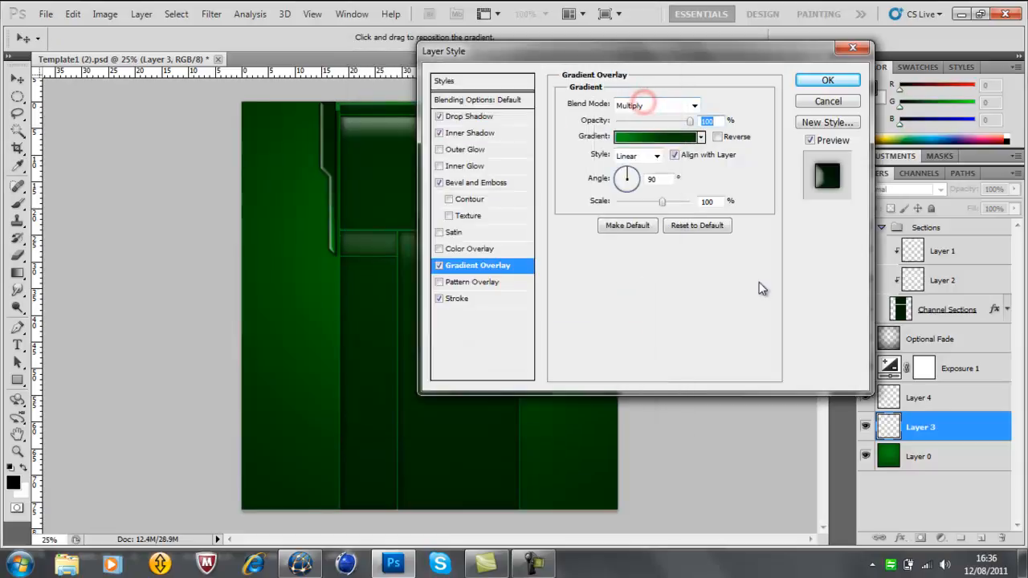
left_click(827, 102)
left_click(933, 429)
double_click(892, 430)
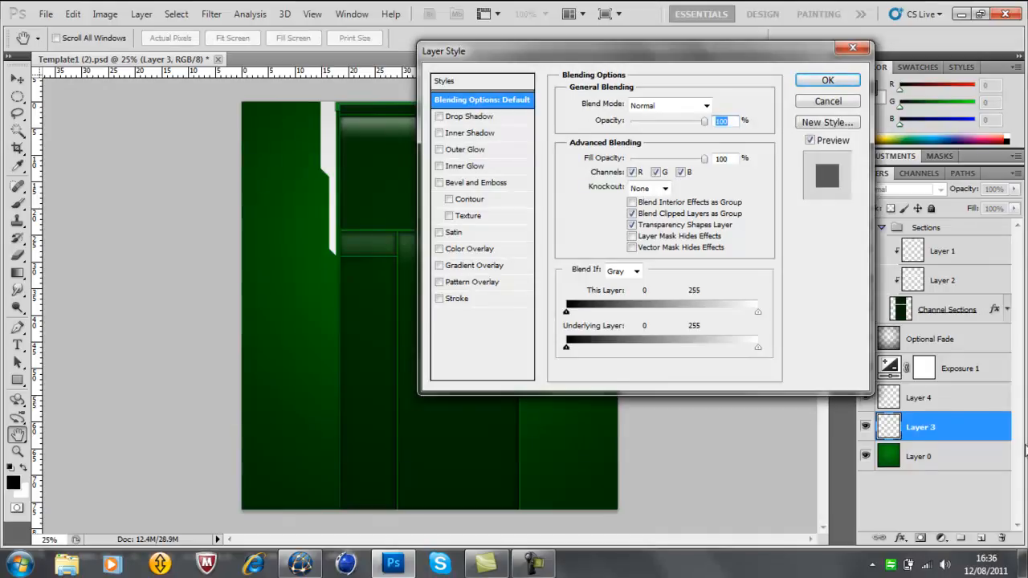
left_click(532, 565)
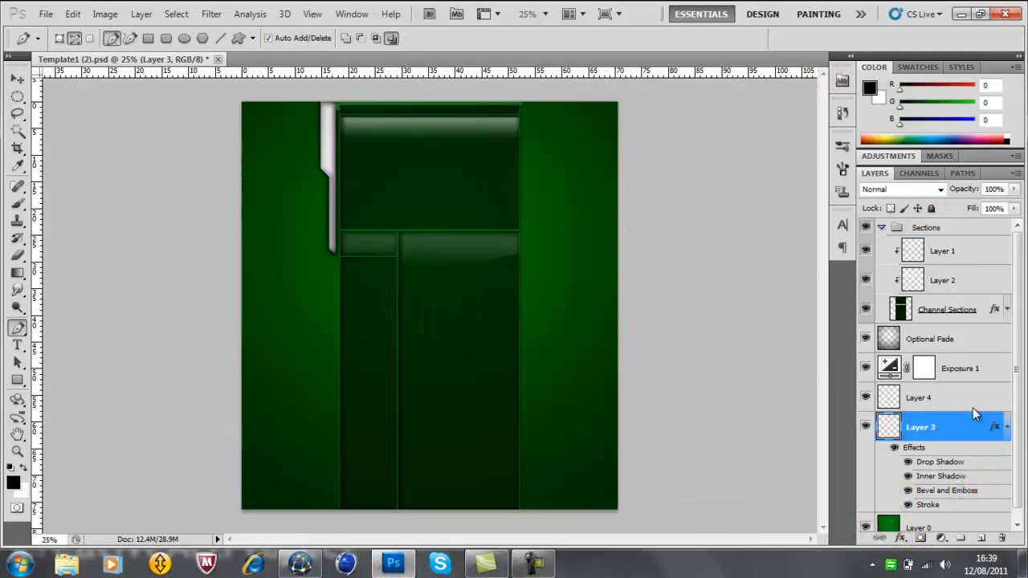
Add a drop shadow to Layer 4 with 81% opacity, 0 px distance, 26% spread and 27 px size.
left_click(920, 401)
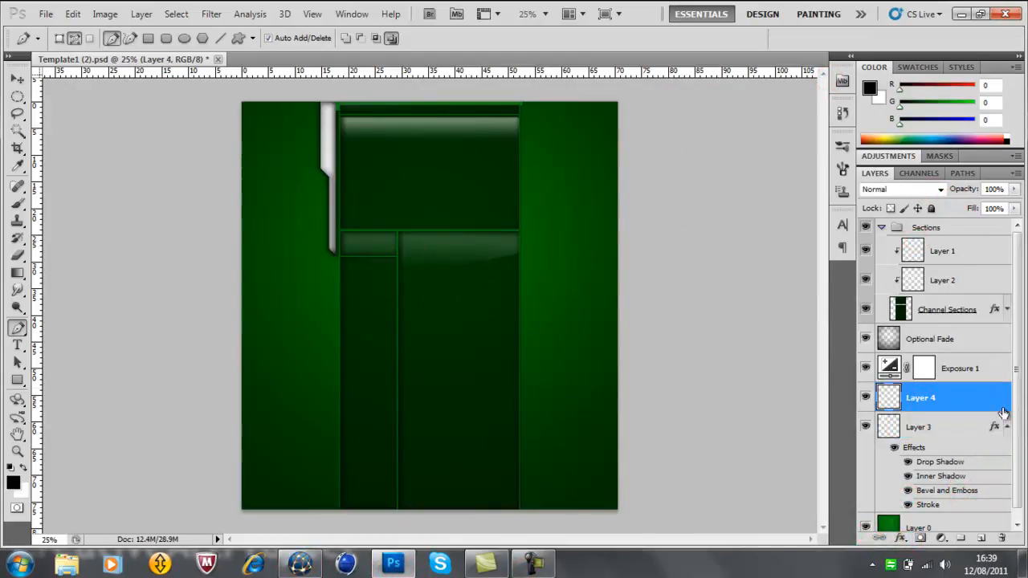
double_click(900, 402)
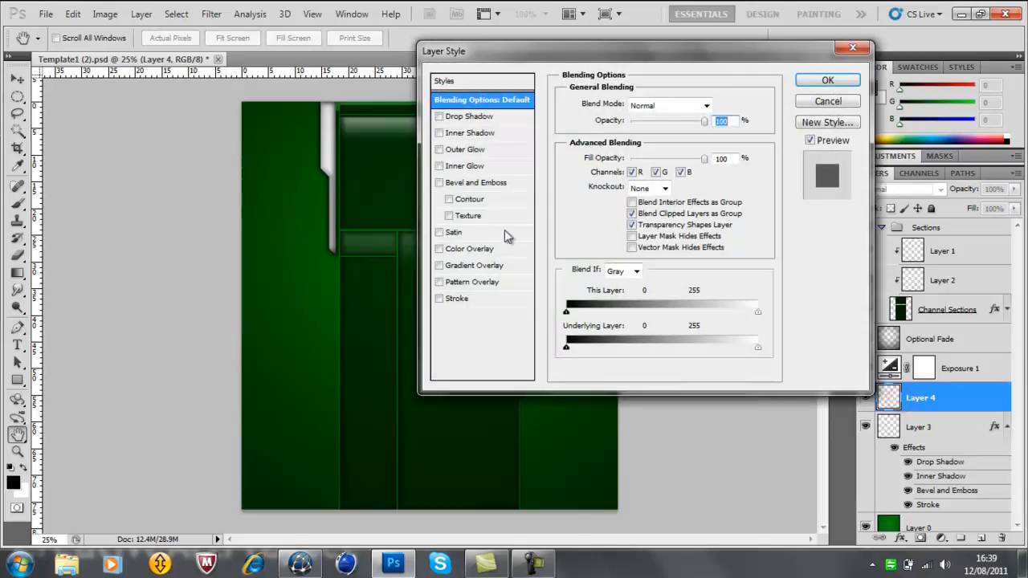
left_click(455, 117)
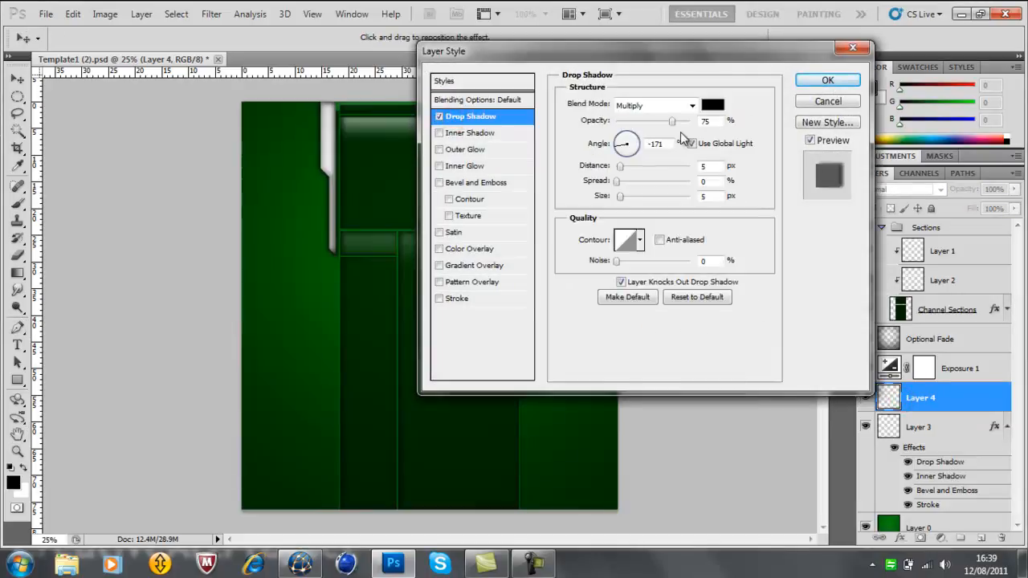
left_click_drag(672, 121, 678, 128)
mouse_move(620, 166)
left_mouse_down()
mouse_move(617, 183)
mouse_move(635, 182)
mouse_move(630, 202)
left_mouse_up()
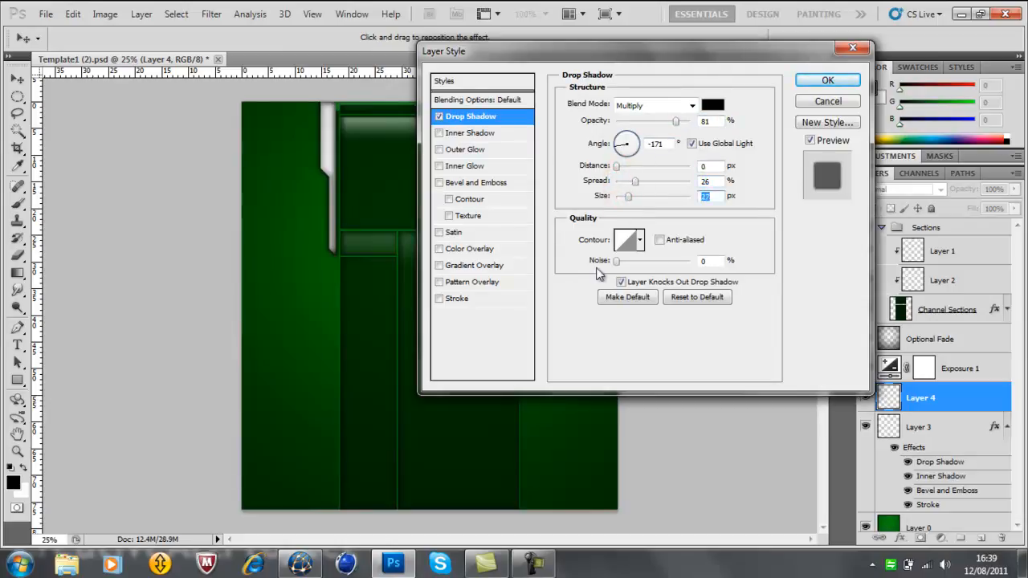
Add a smooth Inner Bevel to Layer 4 with a size of 43 px and a slight soften.
left_click(488, 183)
left_click_drag(627, 169, 639, 170)
left_click(621, 185)
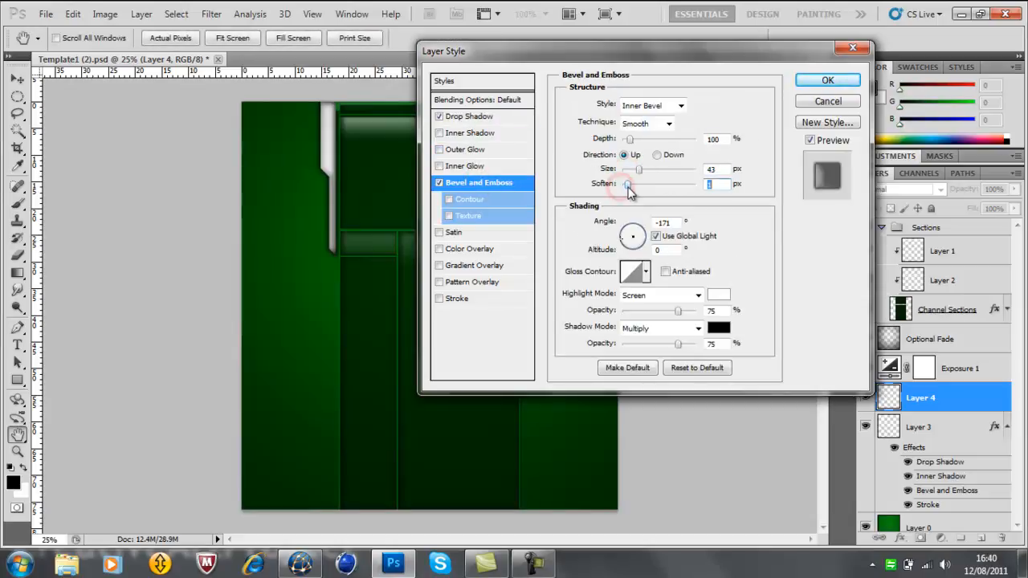
Add a thickened black outside stroke to Layer 4 and apply its layer style.
left_click(455, 299)
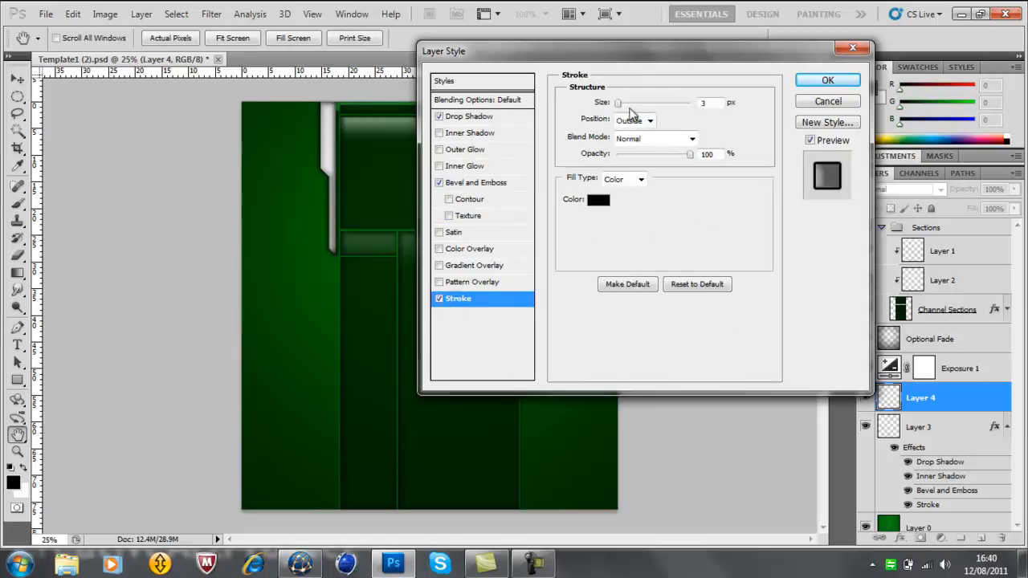
mouse_move(619, 103)
left_mouse_down()
mouse_move(680, 105)
mouse_move(631, 106)
left_mouse_up()
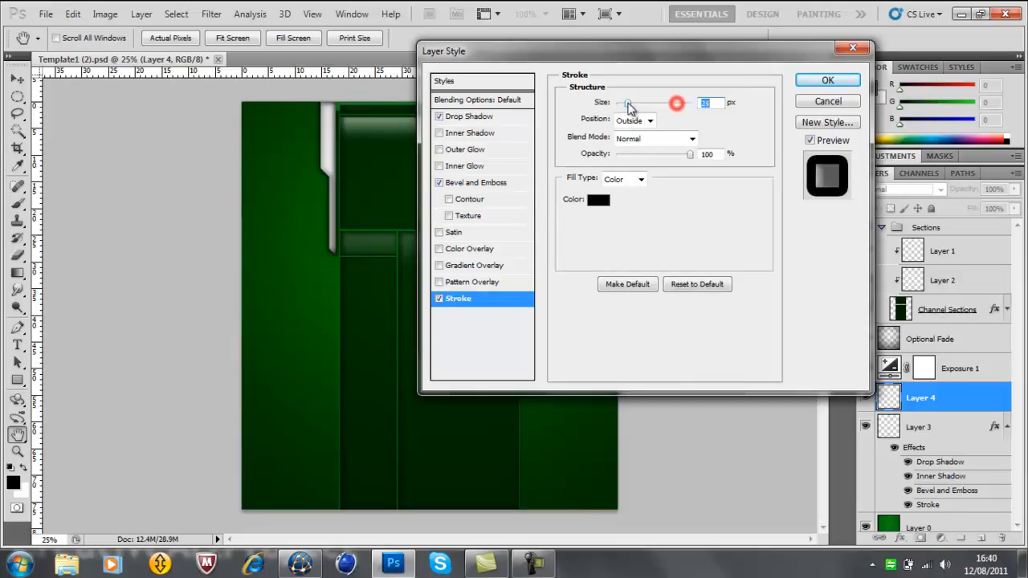
left_click(829, 82)
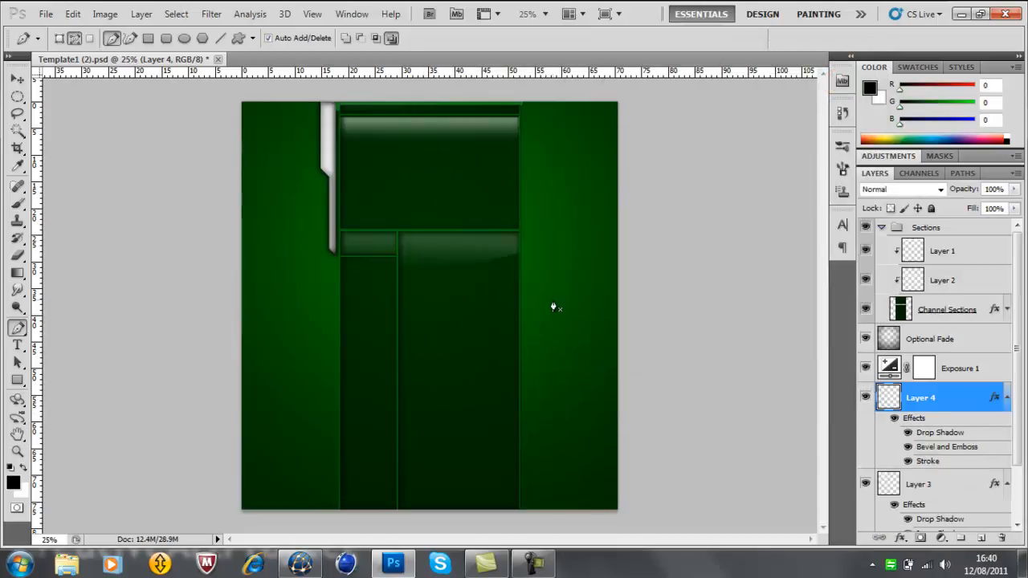
Merge Layer 4 and Layer 3 into one layer and nudge the merged strip closer to the channel sections.
left_click(17, 79)
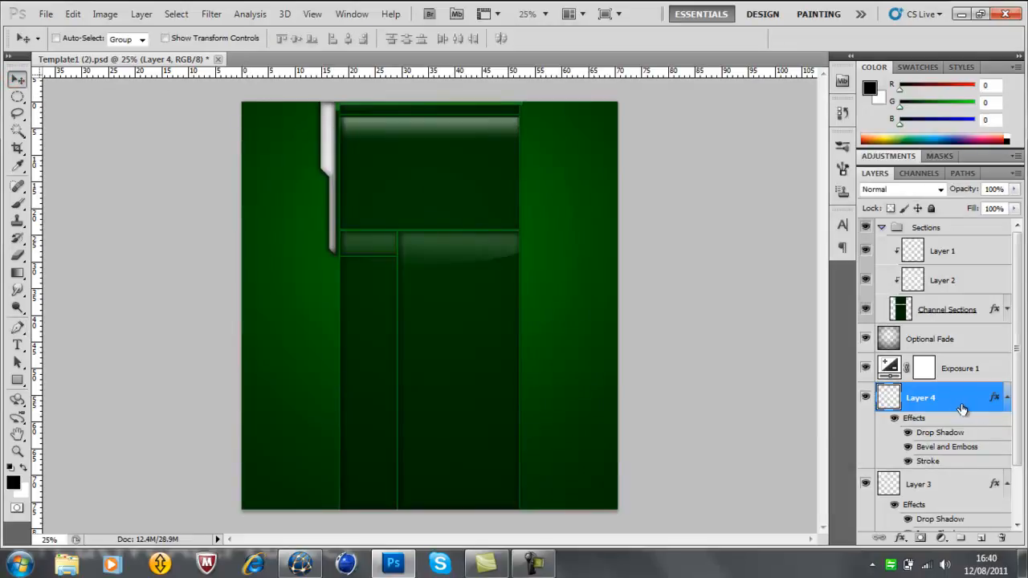
left_click(934, 488, "shift")
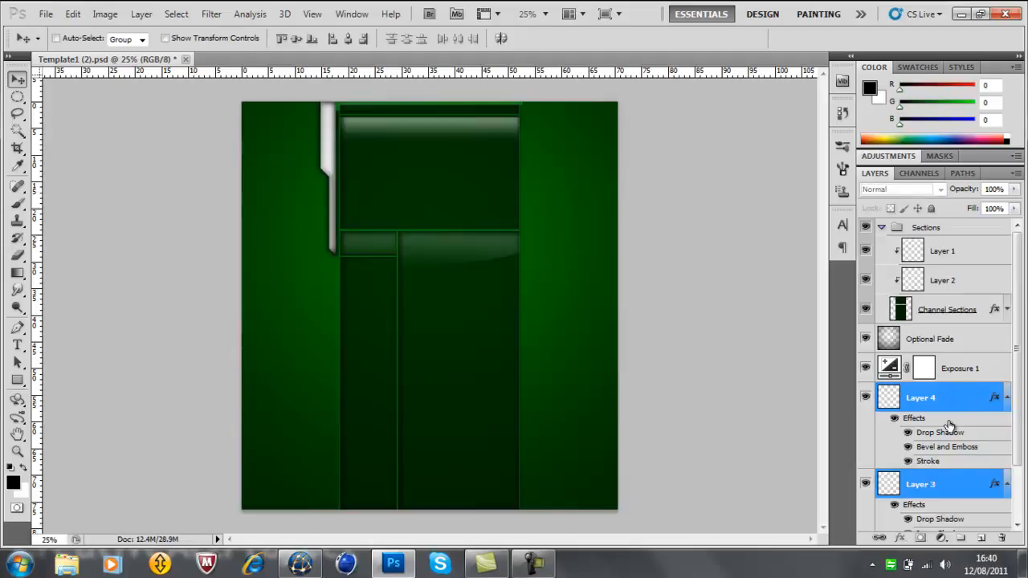
key("ctrl+e")
mouse_move(326, 142)
left_mouse_down()
mouse_move(612, 186)
mouse_move(331, 146)
left_mouse_up()
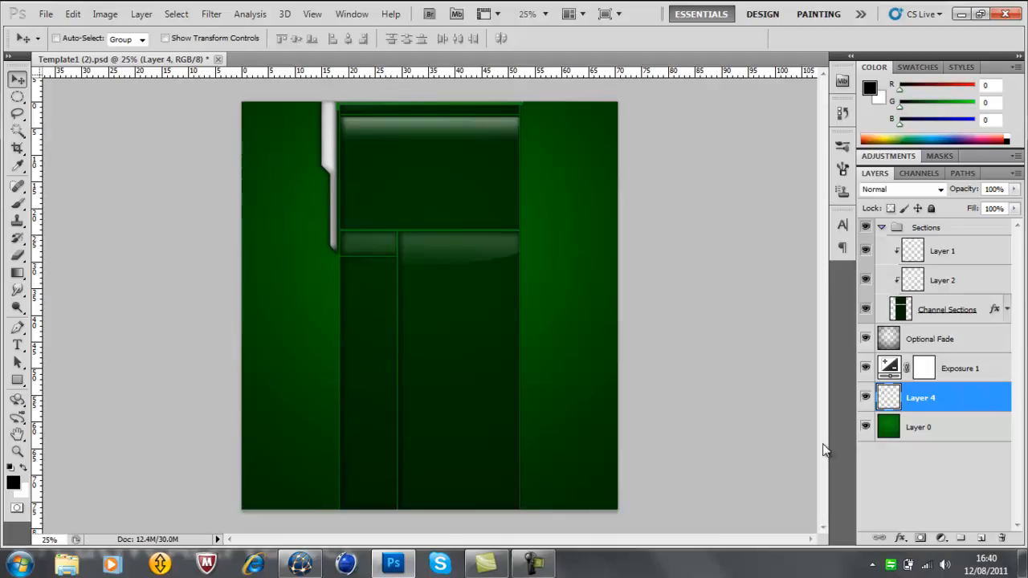
Duplicate the merged strip layer and move the copy to the right side of the channel sections.
left_click_drag(967, 400, 983, 540)
left_click_drag(333, 158, 534, 162)
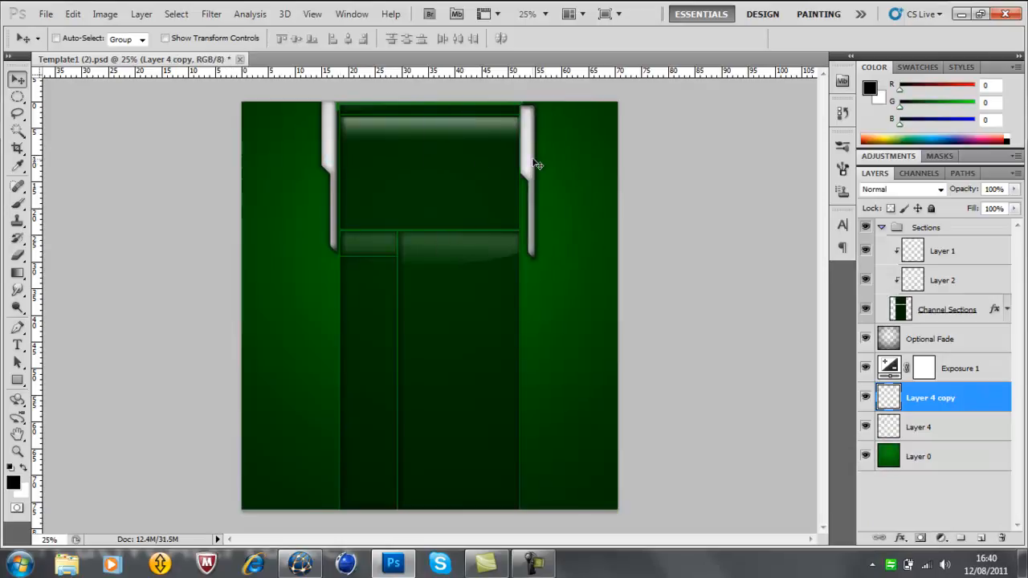
Mirror the Layer 4 copy strip horizontally and shift it slightly outwards from the channel sections.
key("ctrl+t")
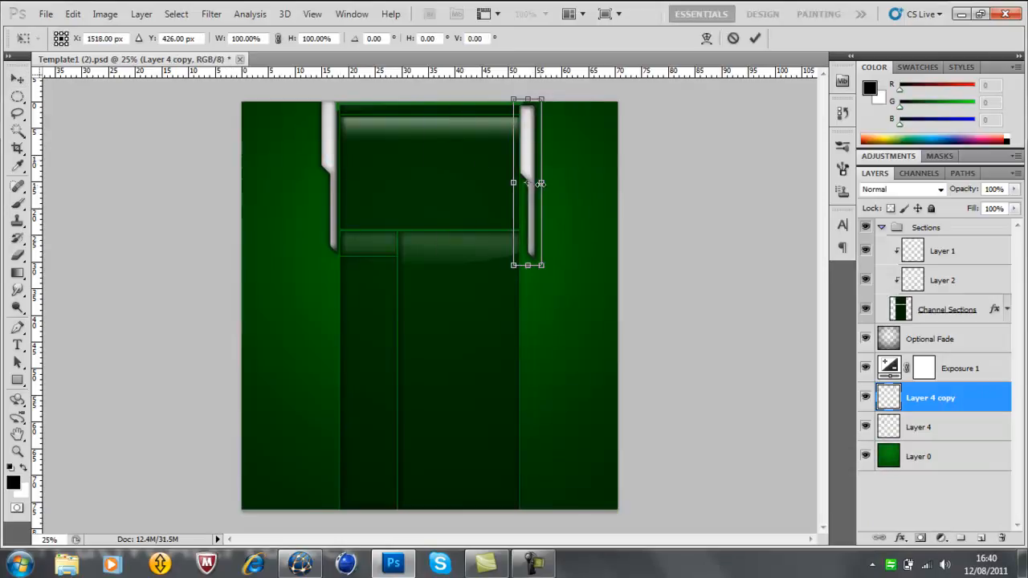
mouse_move(541, 183)
left_mouse_down()
mouse_move(479, 181)
mouse_move(525, 161)
mouse_move(551, 169)
mouse_move(530, 169)
mouse_move(543, 182)
left_mouse_up()
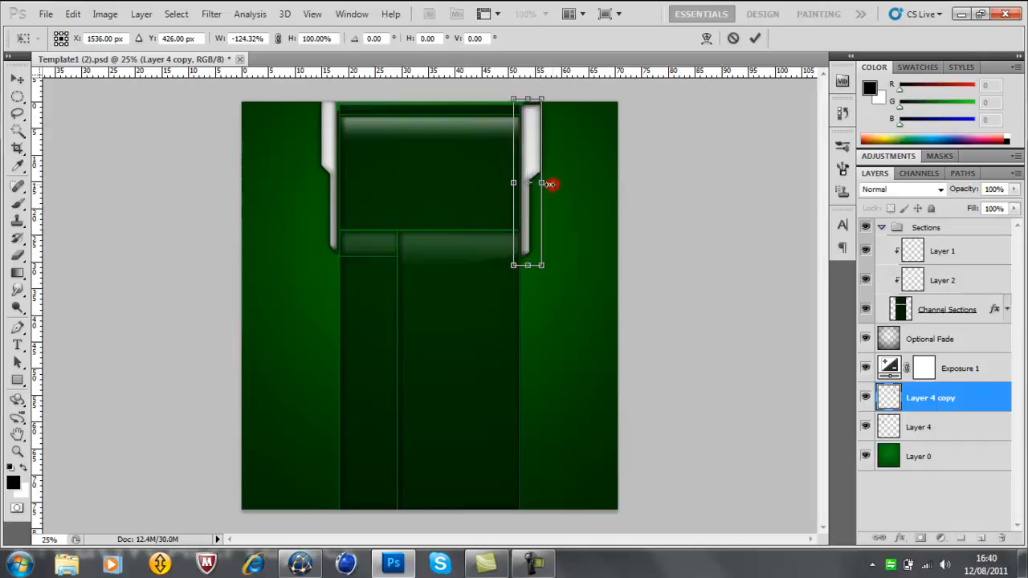
key("Return")
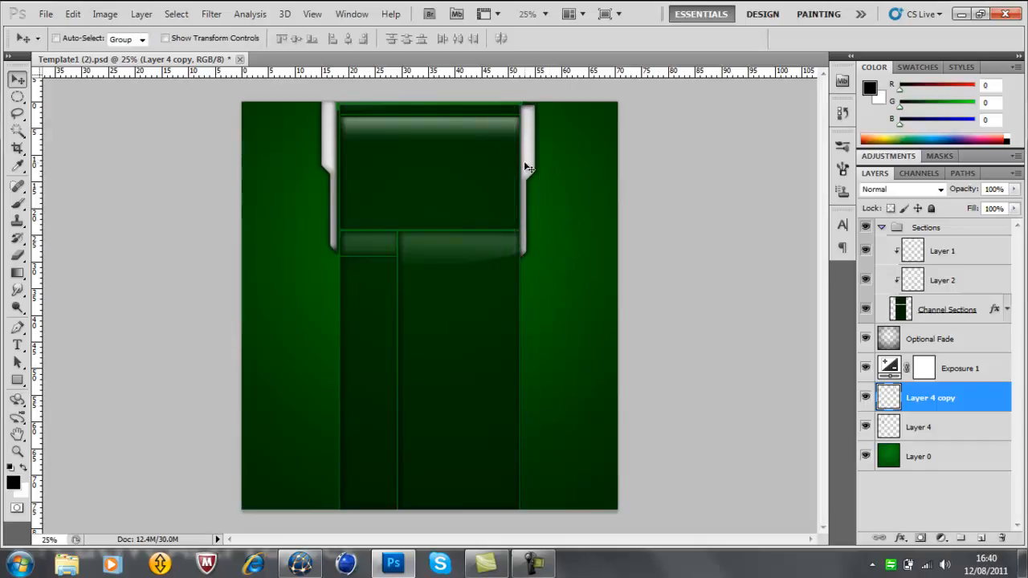
mouse_move(530, 164)
left_mouse_down()
mouse_move(548, 165)
mouse_move(528, 159)
left_mouse_up()
key("ctrl+z")
left_click_drag(533, 159, 540, 162)
Try nudging the Layer 4 copy strip 50 px left with Free Transform, and return it to its previous position.
key("ctrl+t")
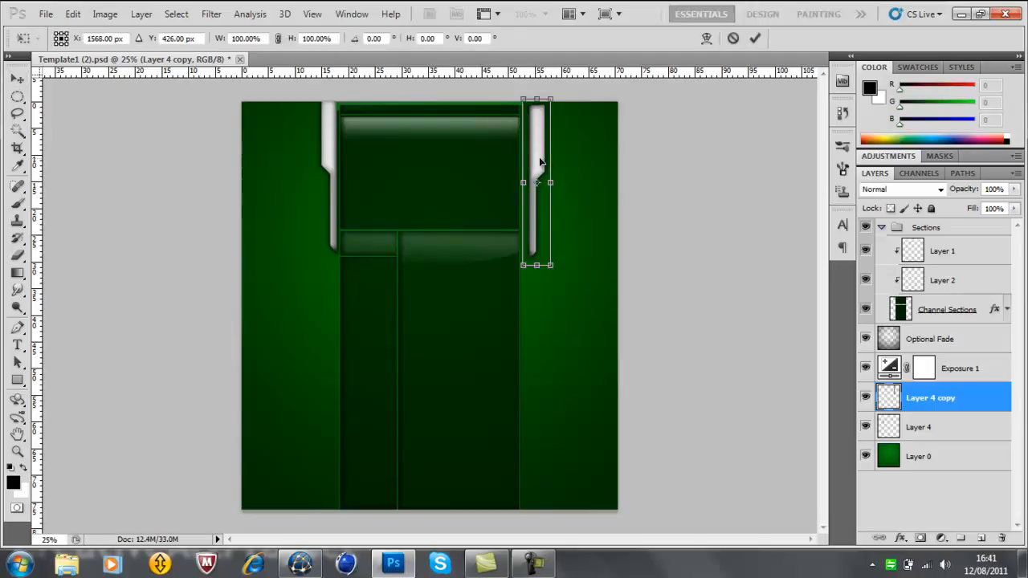
key("shift+Left")
key("shift+Left")
key("shift+Left")
key("shift+Left")
key("shift+Left")
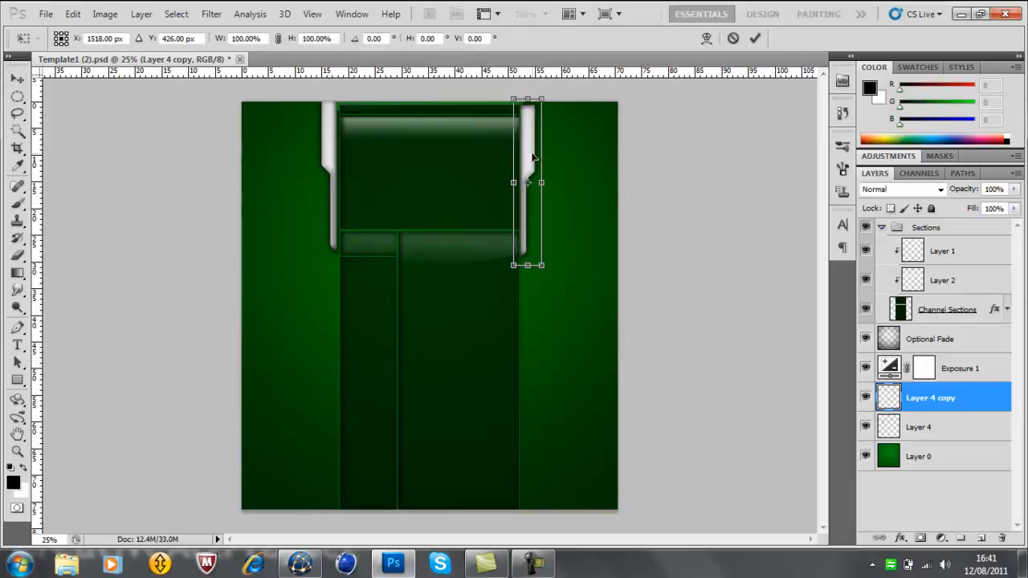
key("shift+Right")
key("shift+Right")
key("shift+Right")
key("shift+Right")
key("shift+Right")
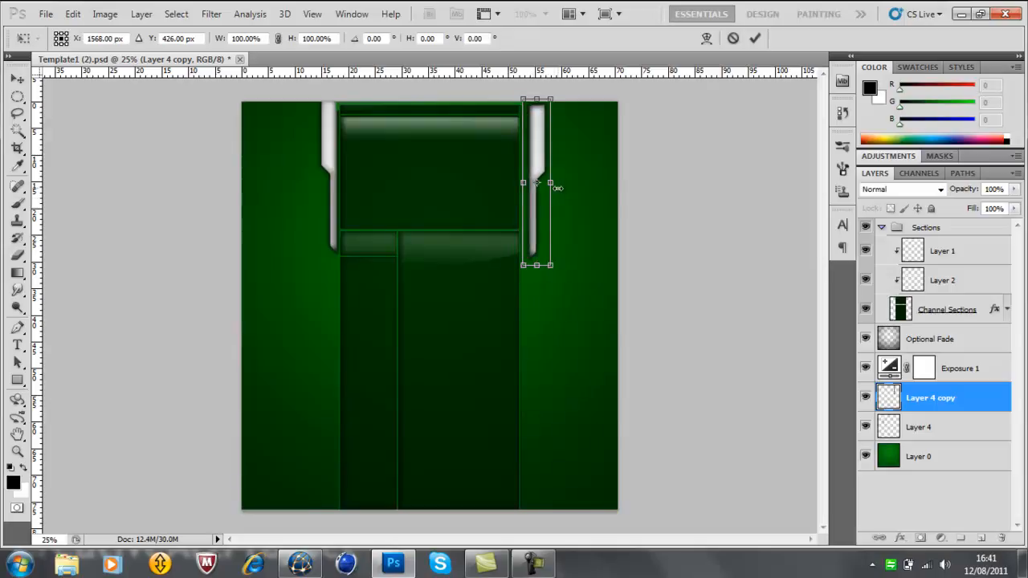
key("Return")
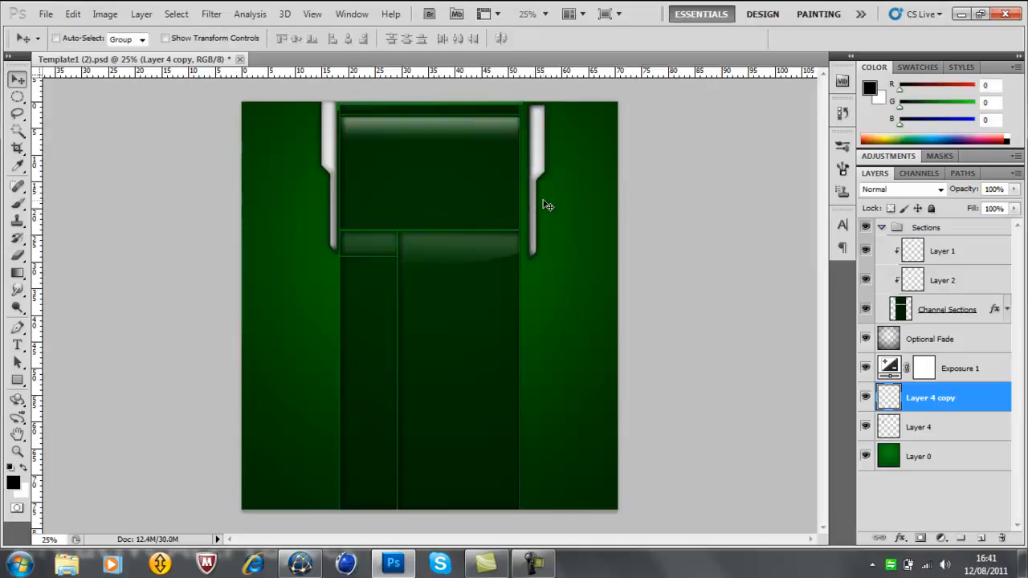
Fit the Layer 4 copy and Layer 4 strips against opposite sides of the channel sections, level with each other, adjusting Layer 4 with Free Transform.
left_click_drag(538, 155, 532, 152)
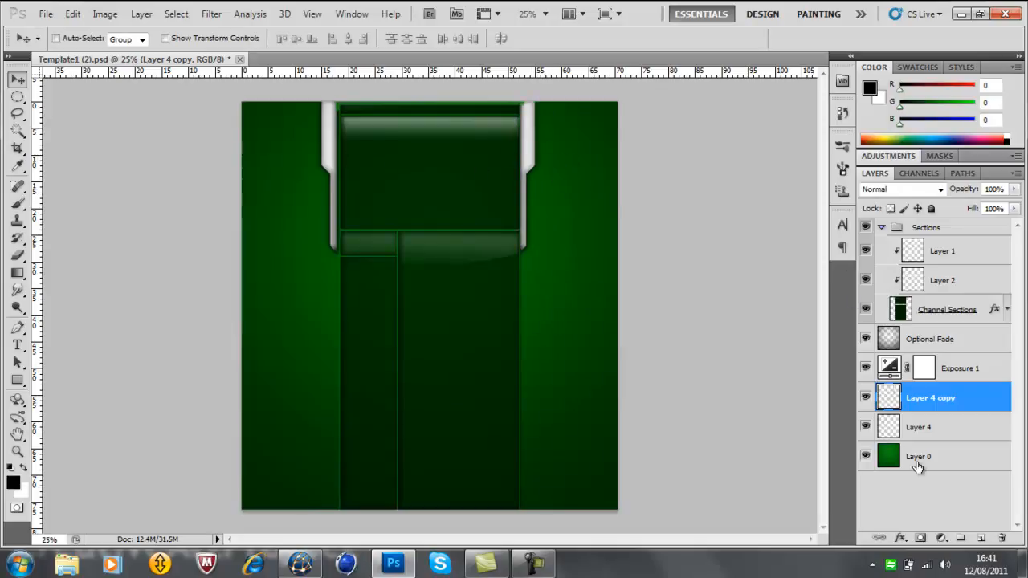
left_click(903, 425)
left_click_drag(336, 150, 335, 153)
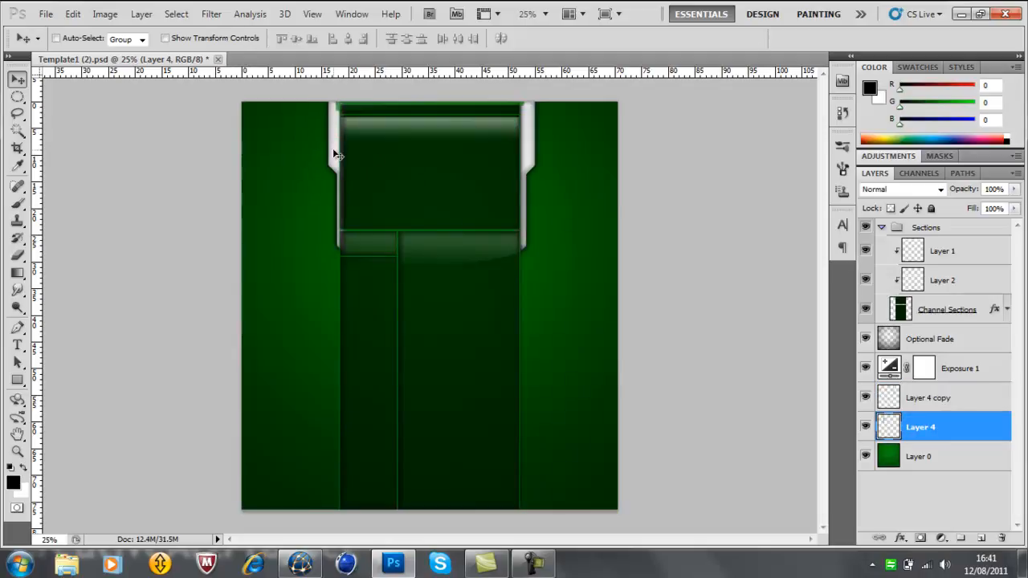
key("ctrl+t")
left_click_drag(324, 176, 332, 156)
key("Return")
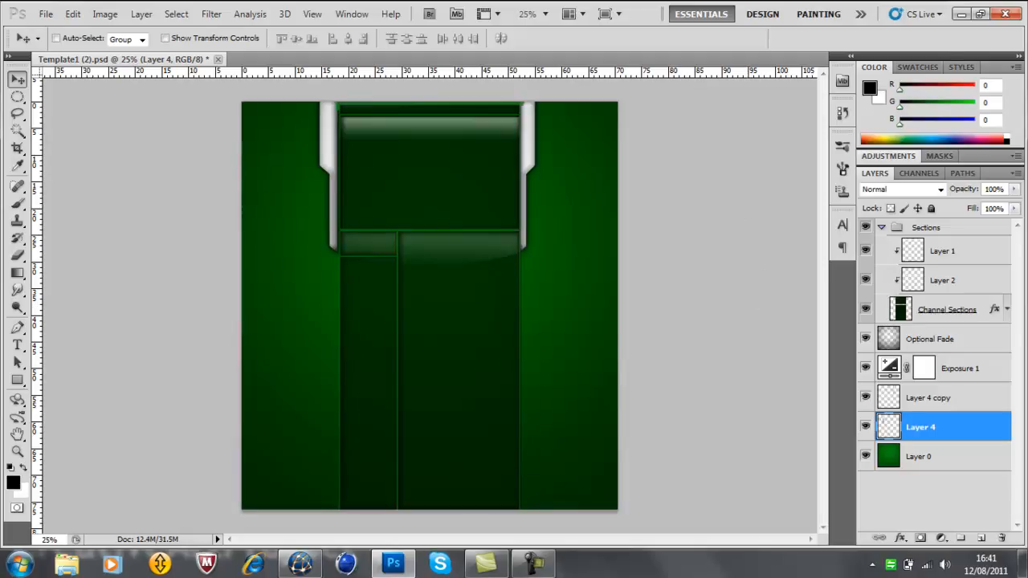
Move the Layer 4 copy and Layer 4 strips outwards, leaving a small gap between each strip and the channel sections.
left_click_drag(534, 155, 541, 158)
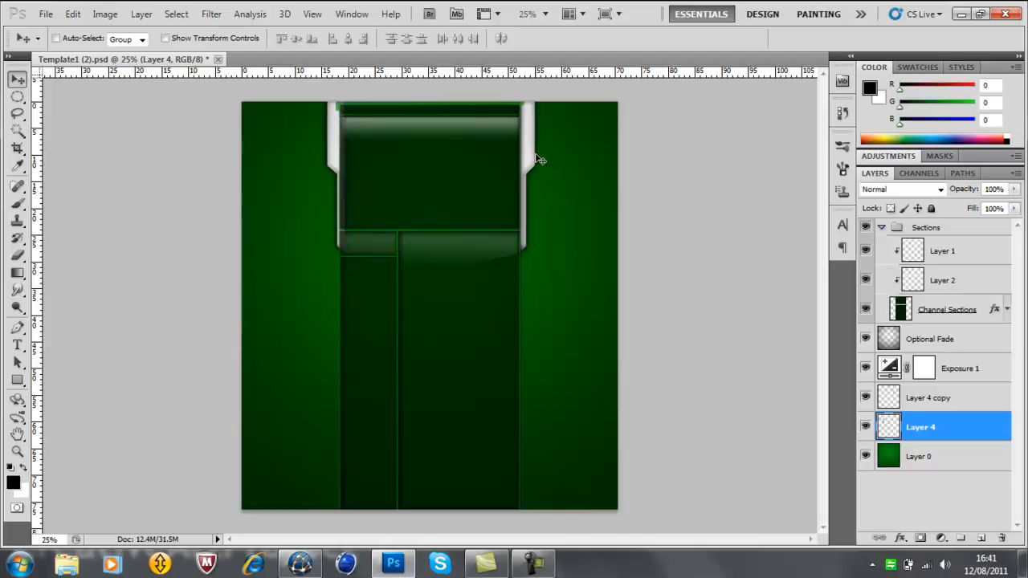
left_click(901, 402)
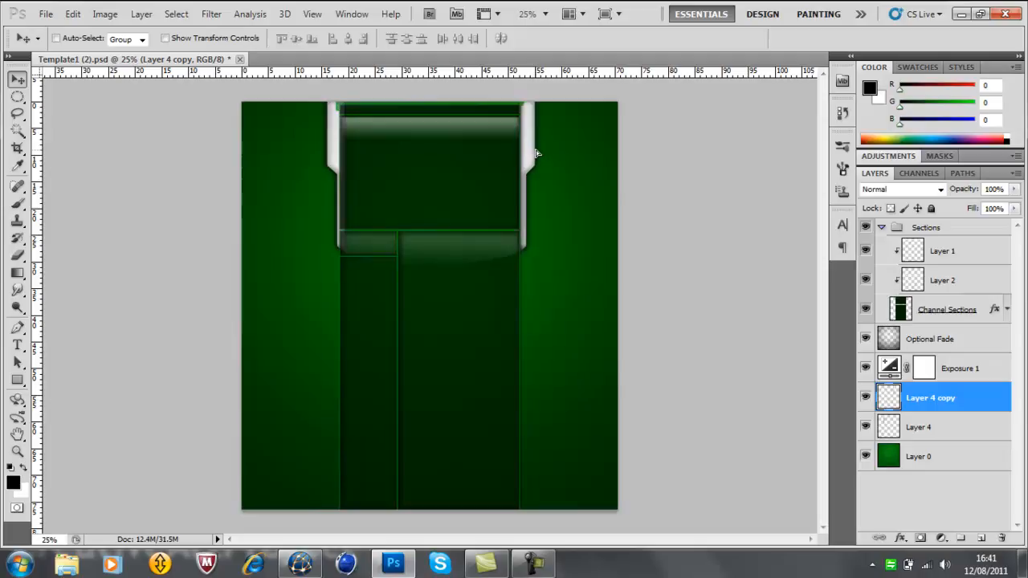
left_click_drag(537, 154, 542, 155)
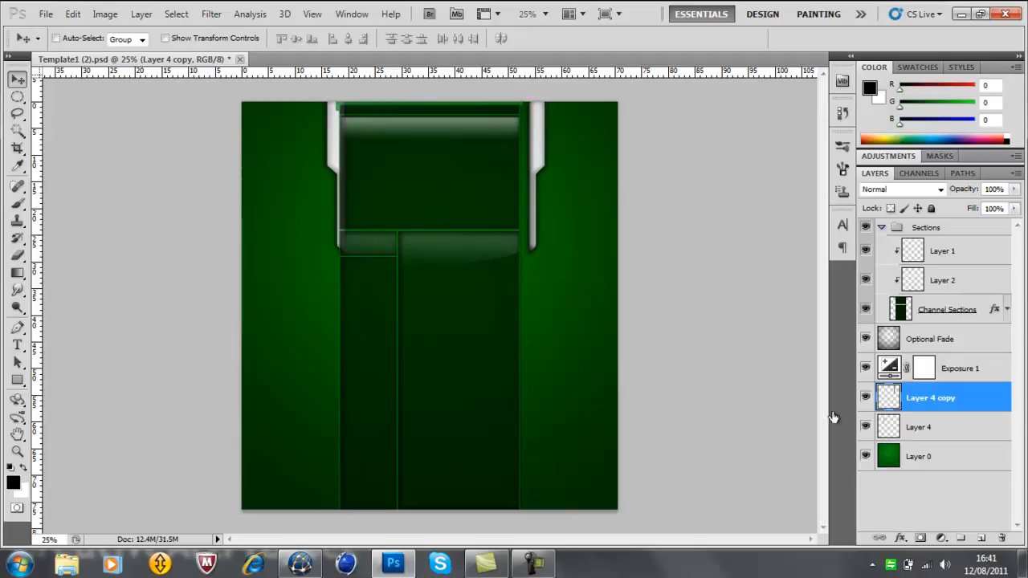
left_click(884, 424)
left_click_drag(344, 152, 331, 147)
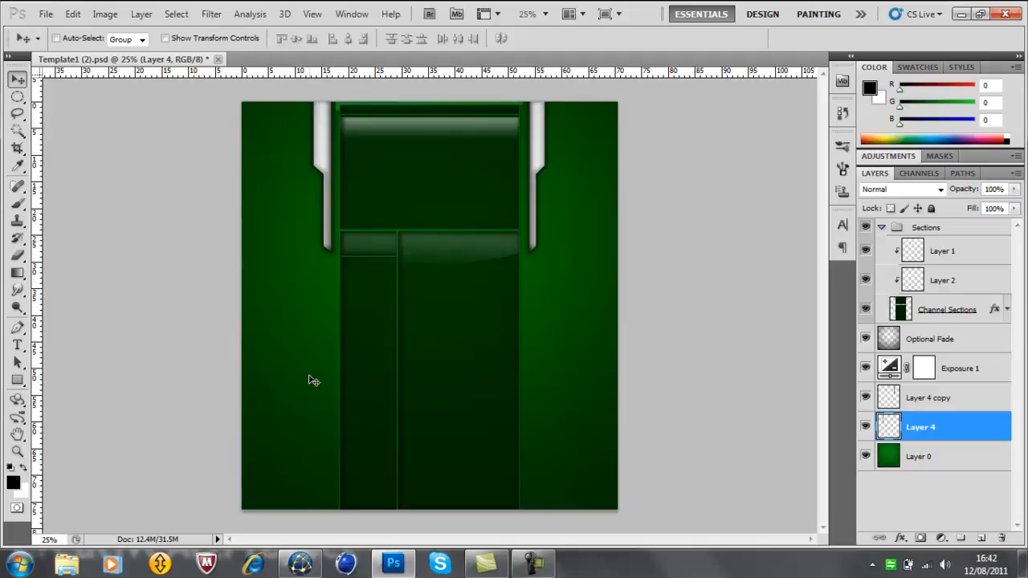
Draw a closed stepped path with the Pen tool along the lower left side of the channel sections, down to the canvas edge.
left_click(17, 327)
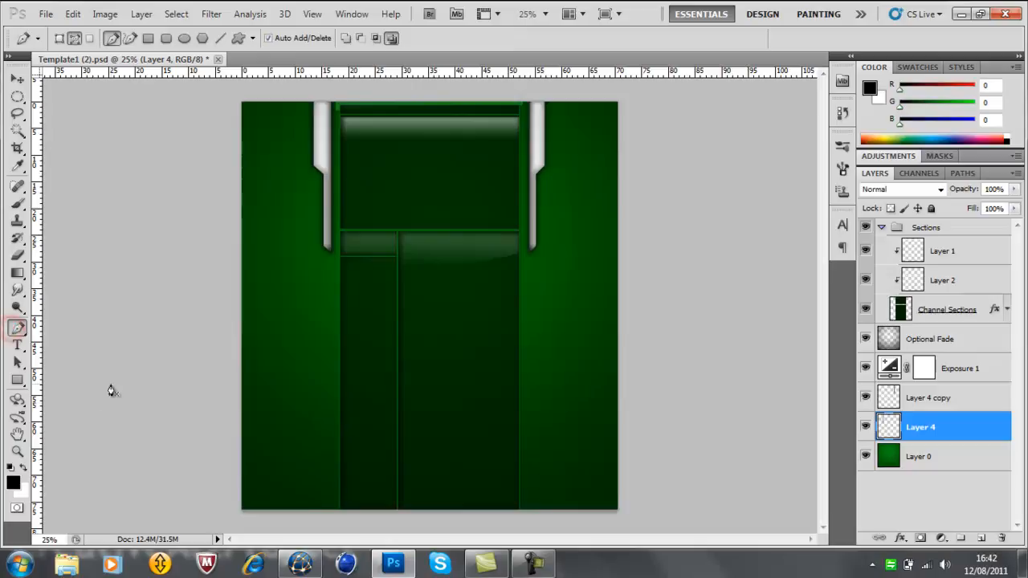
left_click(315, 510)
left_click(315, 464)
left_click(326, 454)
left_click(326, 403)
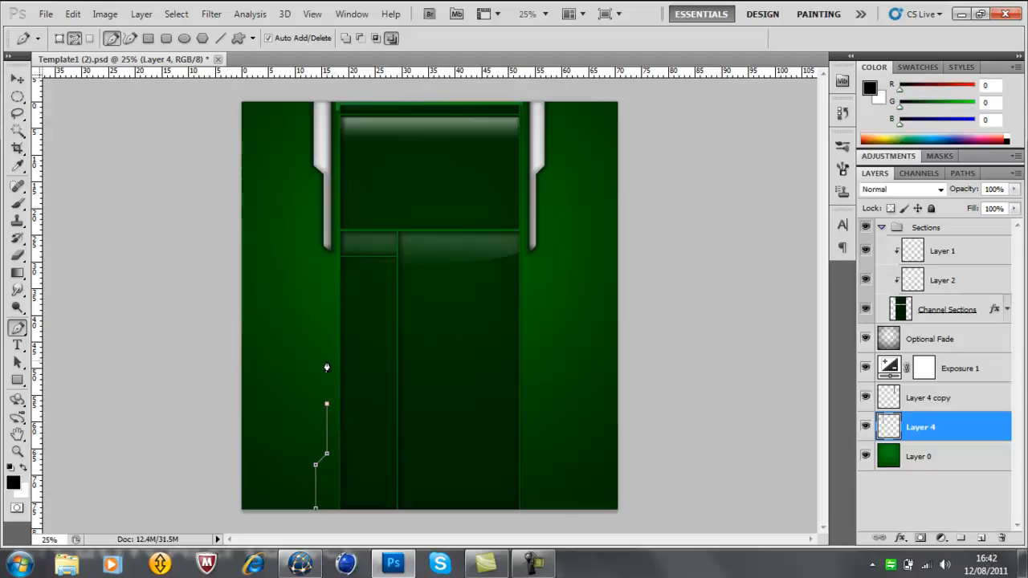
left_click(300, 359)
left_click(316, 351)
left_click(317, 319)
left_click(317, 286)
left_click(341, 505)
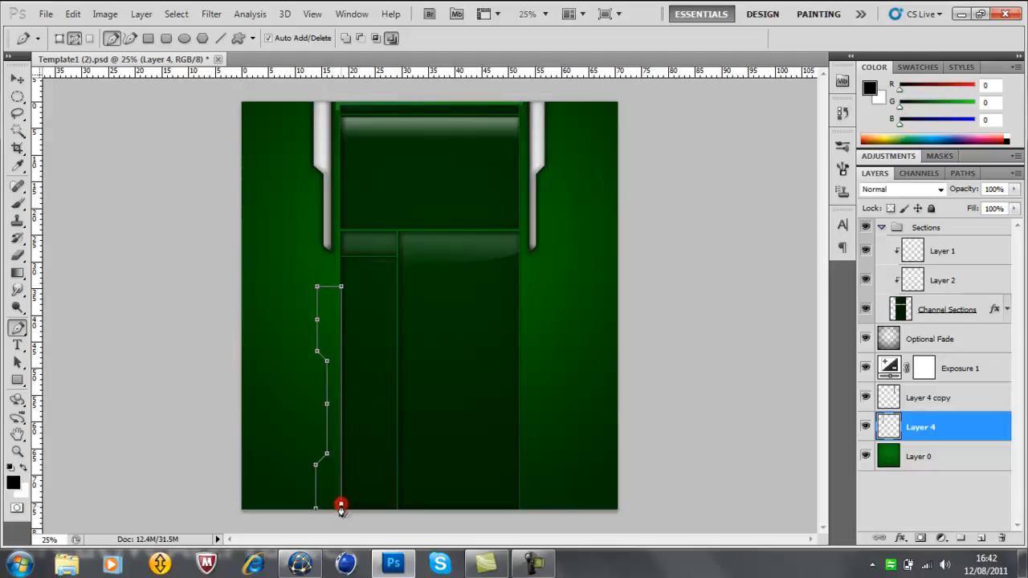
left_click(317, 507)
left_click(317, 509)
Fill the stepped path with the black foreground color at 100% opacity on Layer 4 and dismiss the path outline.
right_click(332, 487)
left_click(394, 421)
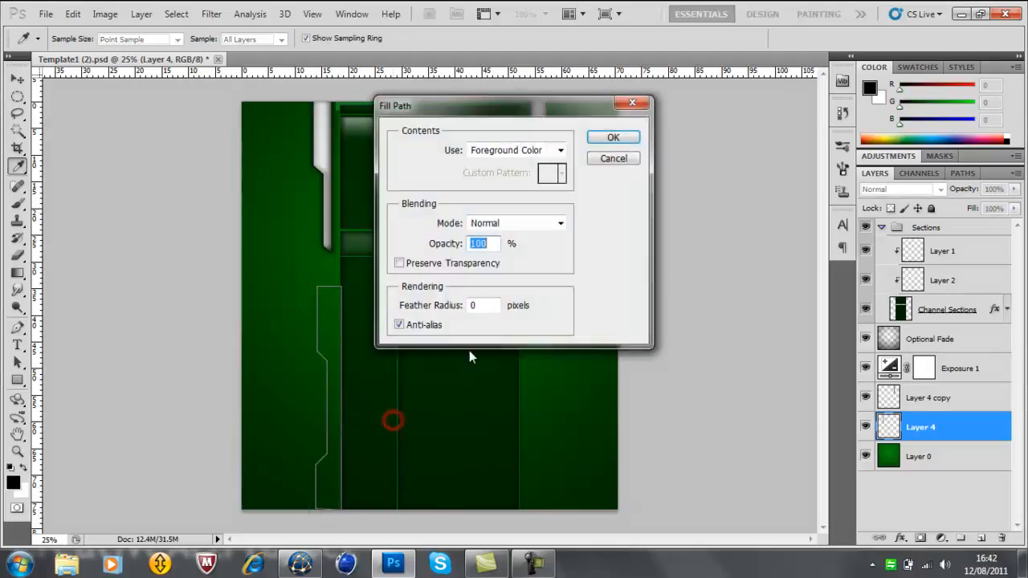
left_click(613, 137)
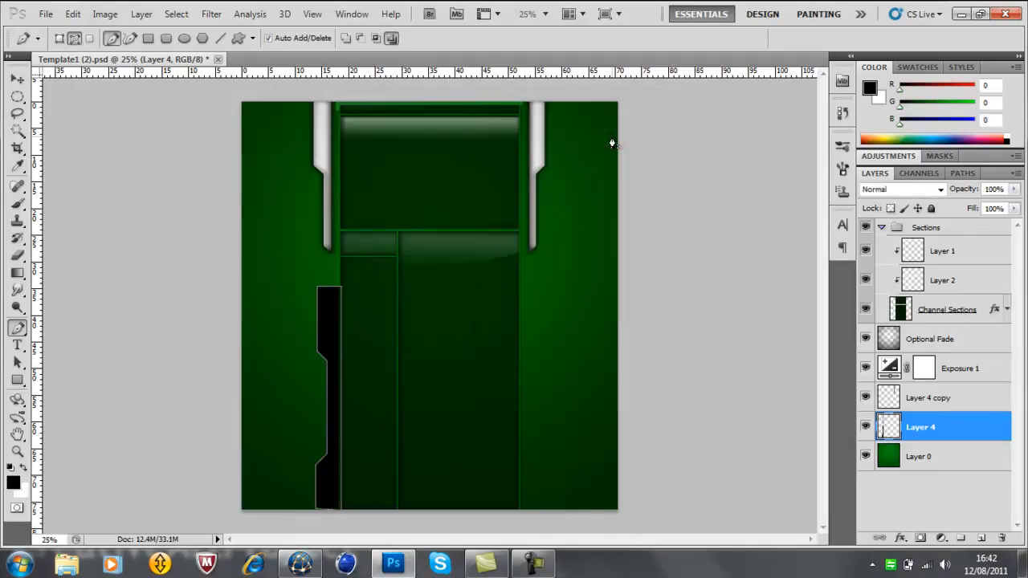
key("Return")
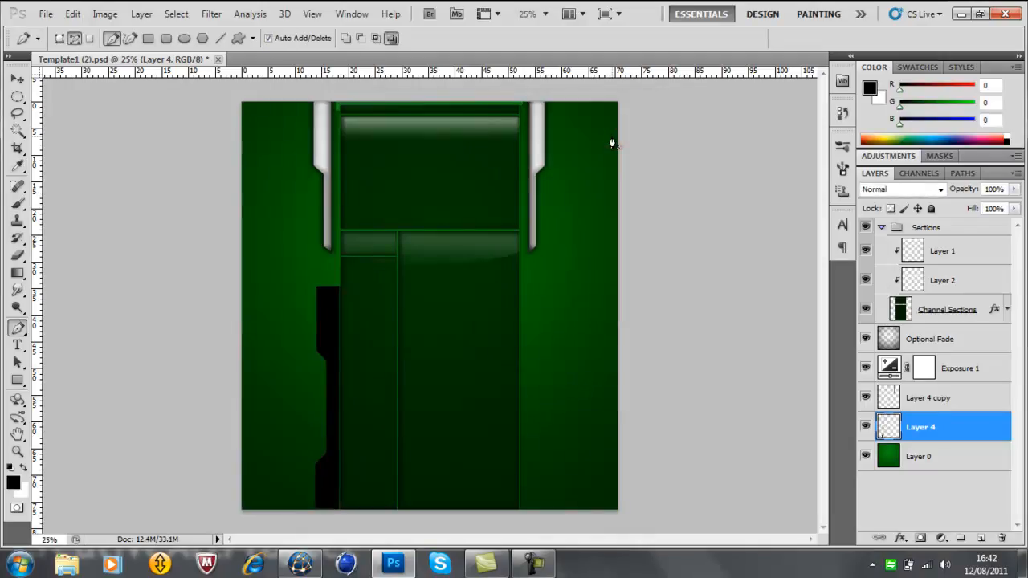
Undo the deletion of Layer 4 and erase the black stepped shape from it with the Eraser tool.
key("Delete")
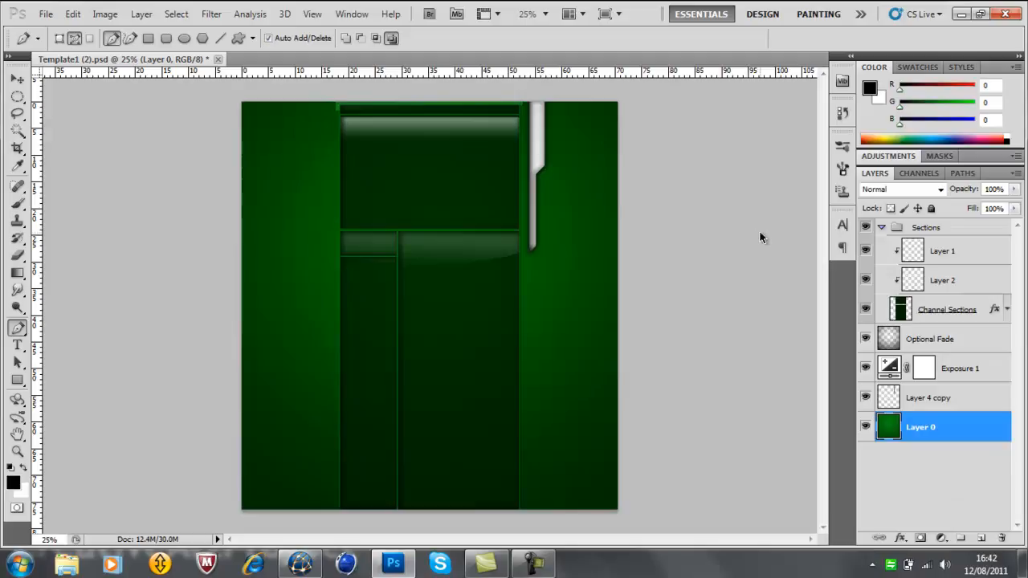
key("ctrl+z")
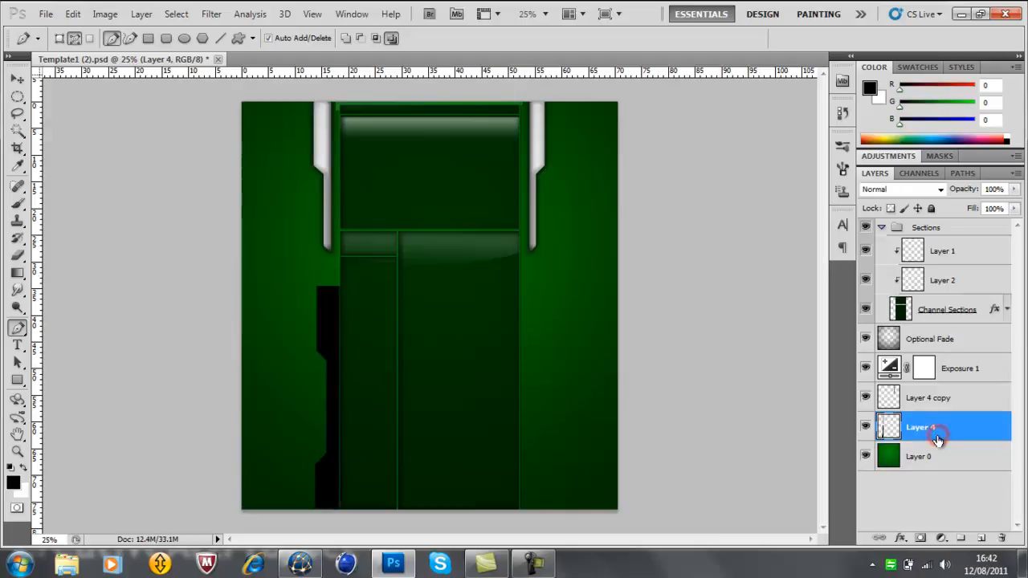
left_click(18, 272)
left_click(19, 257)
mouse_move(285, 300)
left_mouse_down()
mouse_move(390, 302)
mouse_move(305, 295)
mouse_move(356, 285)
left_mouse_up()
mouse_move(290, 369)
left_mouse_down()
mouse_move(307, 386)
mouse_move(323, 349)
mouse_move(329, 563)
mouse_move(323, 448)
mouse_move(318, 490)
mouse_move(327, 337)
left_mouse_up()
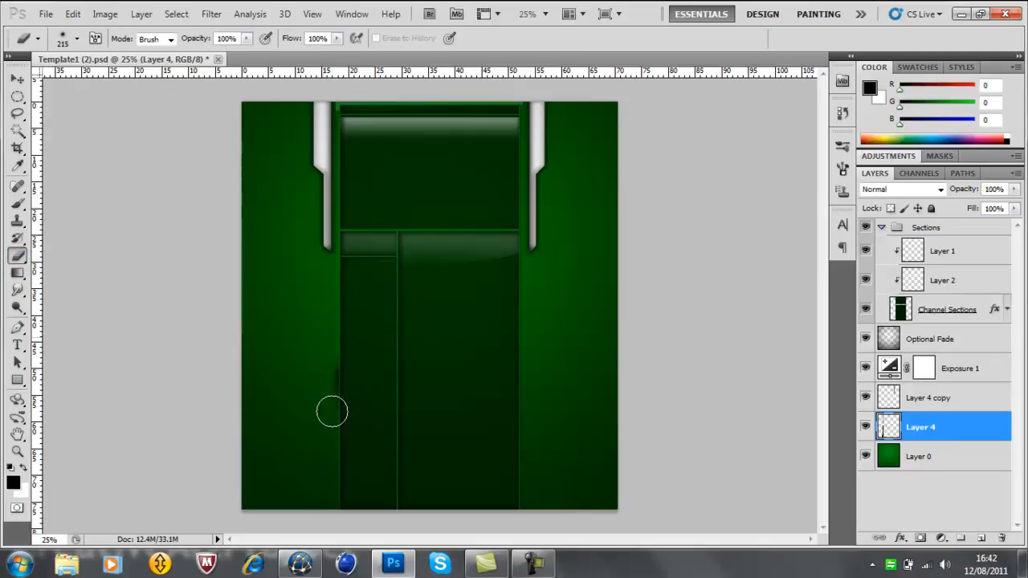
left_click(17, 79)
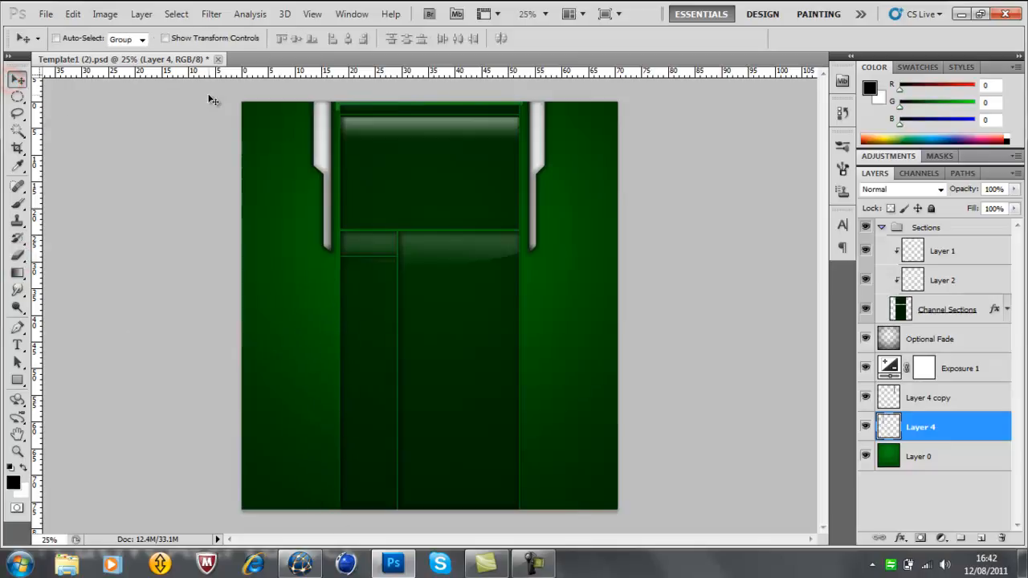
left_click(538, 565)
left_click(536, 565)
left_click(533, 561)
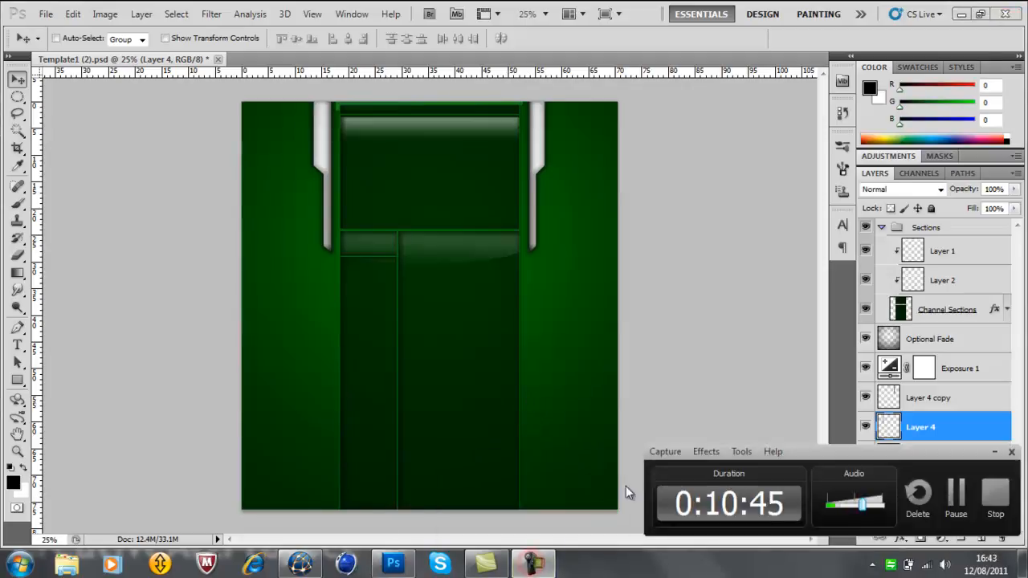
mouse_move(546, 562)
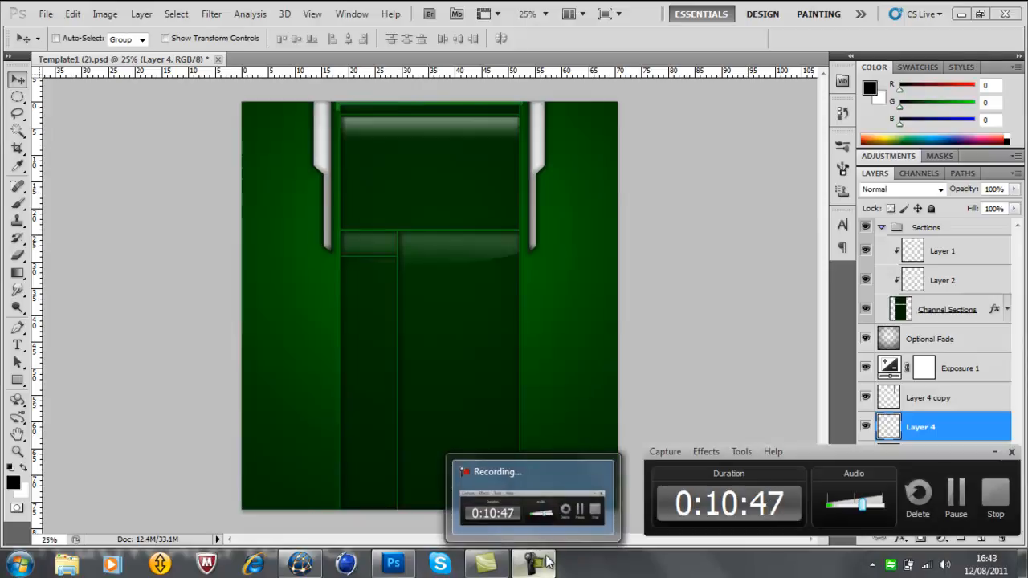